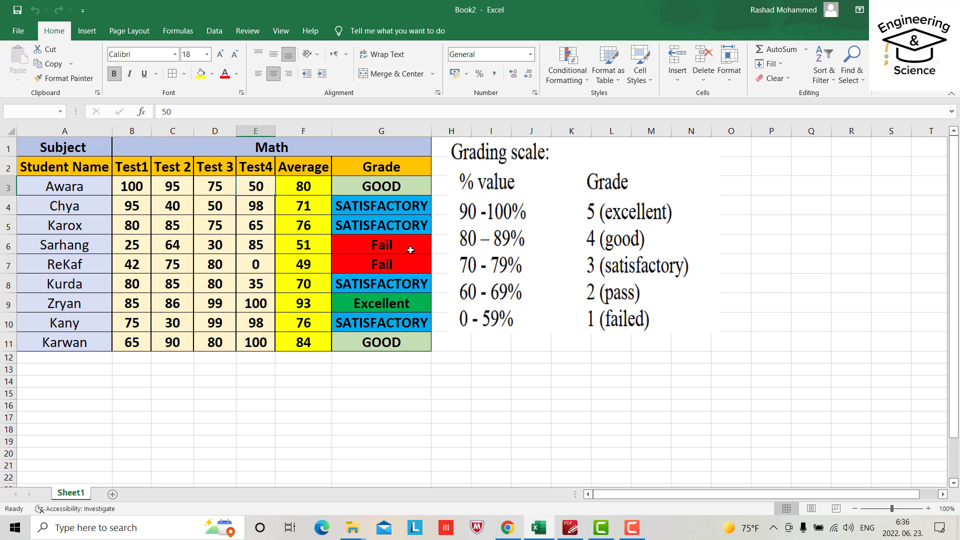
- Set the Test 3 score in D6 to 90 and the Test 2 score in C10 to 85
left_click(217, 248)
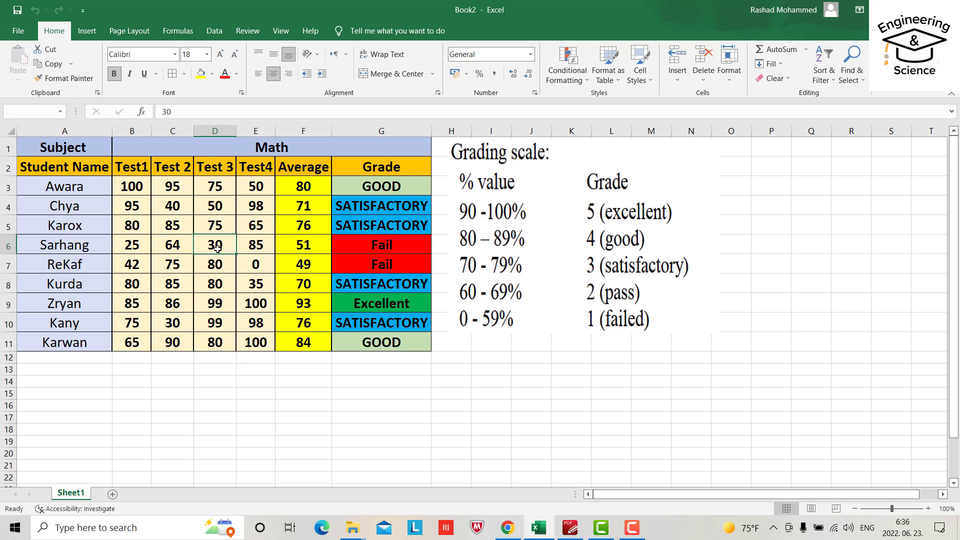
type("90")
key("Return")
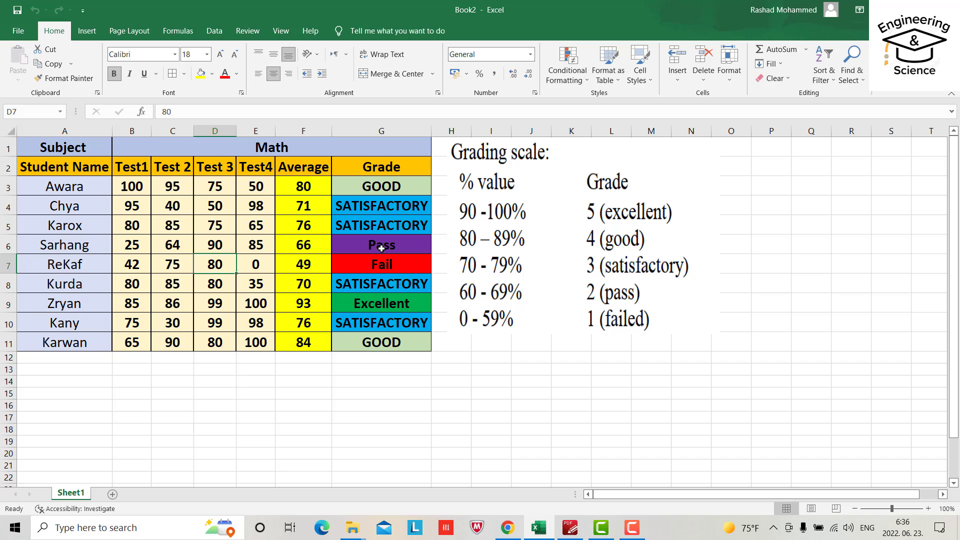
left_click(174, 322)
type("85")
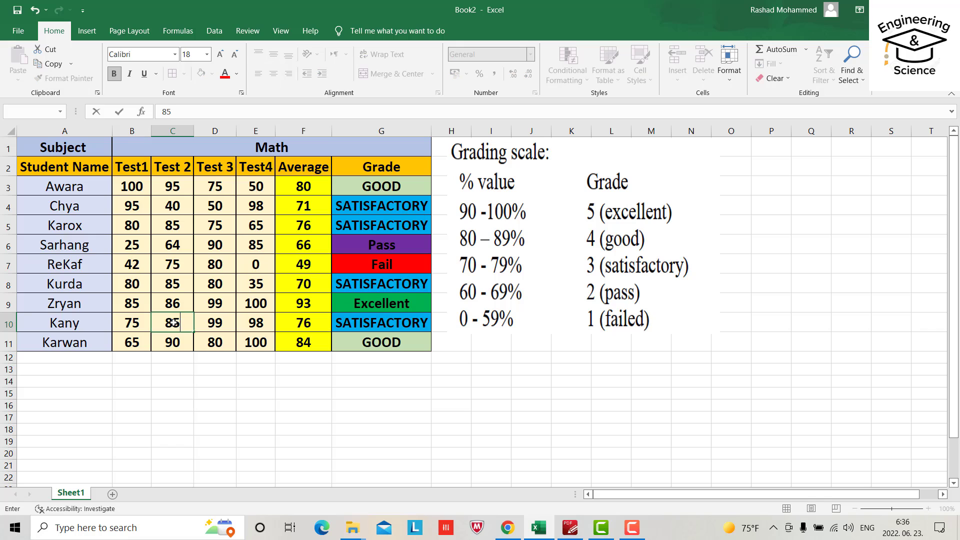
key("Return")
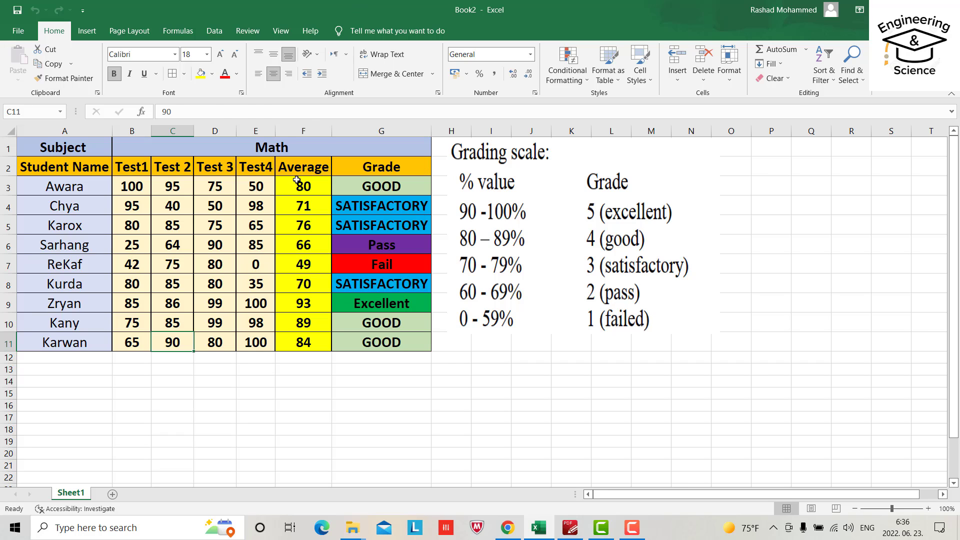
- Clear the Average and Grade results in F3:G11
left_click_drag(296, 180, 393, 336)
key("Delete")
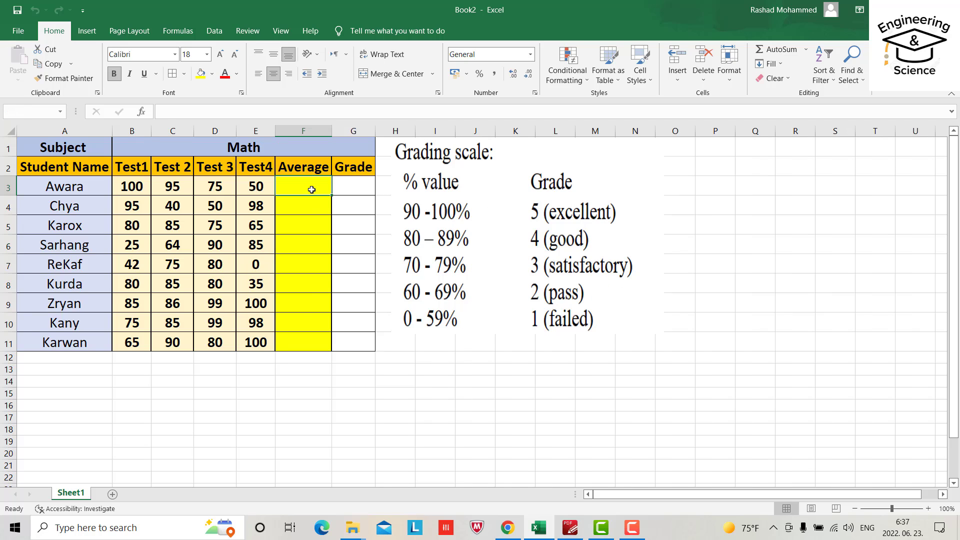
- Calculate the average of B3:E3 in F3 with the AVERAGE function and fill the formula down to F11
type("=aver")
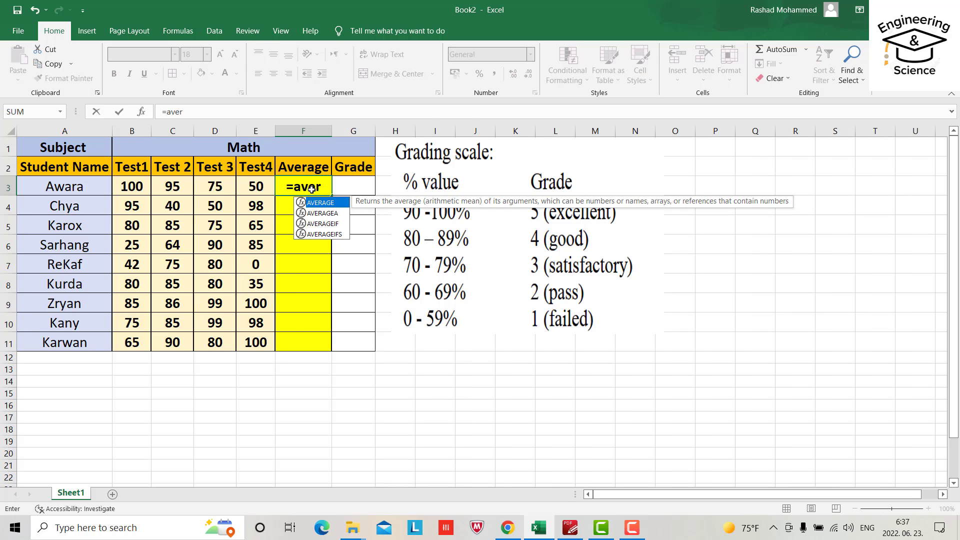
key("Tab")
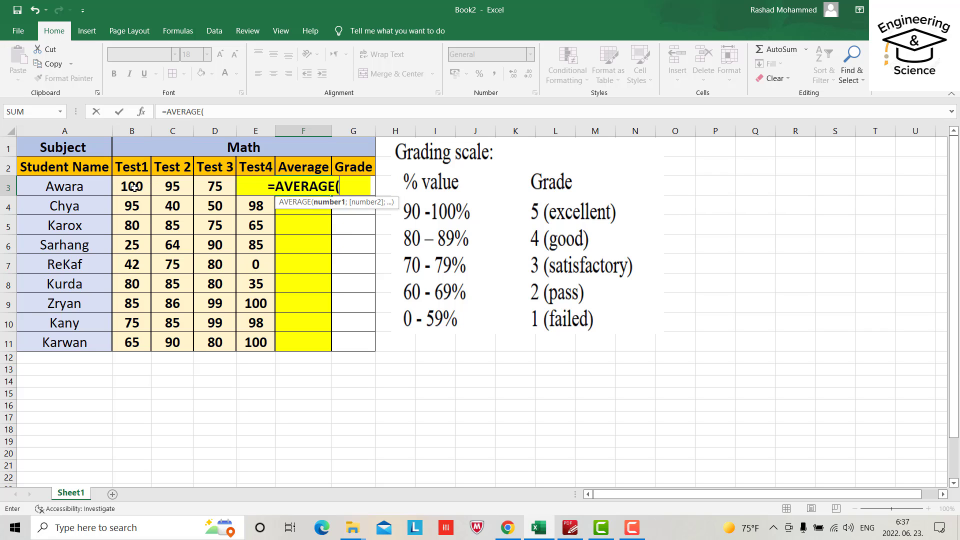
left_click_drag(128, 187, 255, 188)
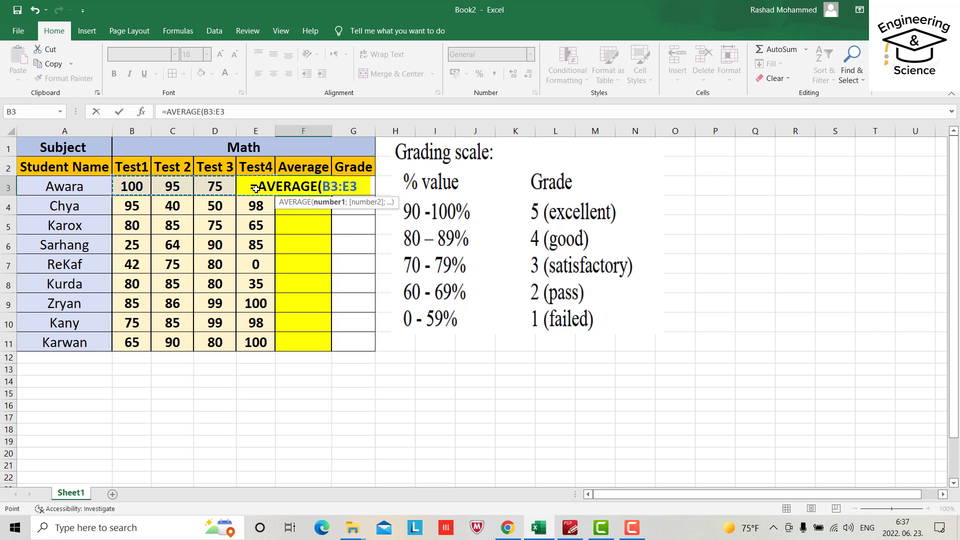
key("Return")
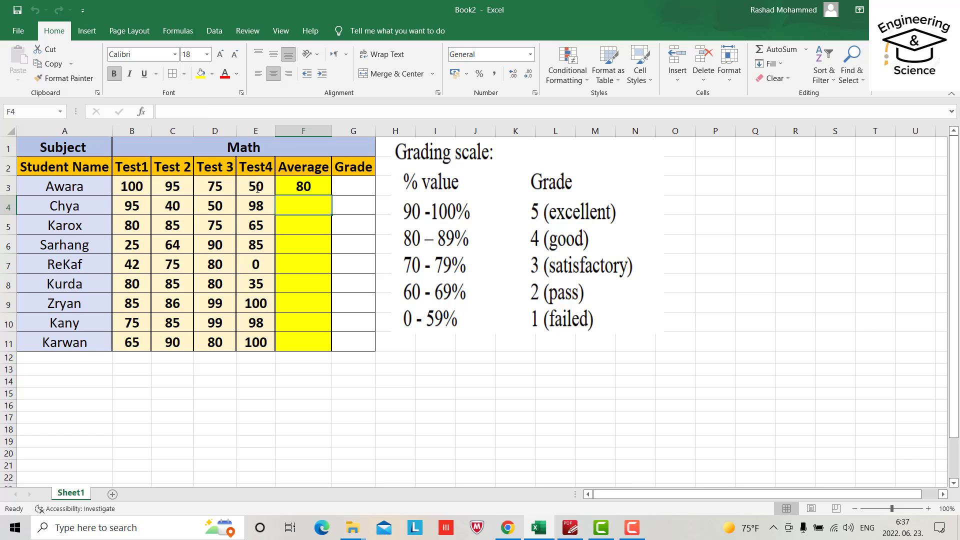
left_click(305, 184)
left_click_drag(333, 196, 363, 334)
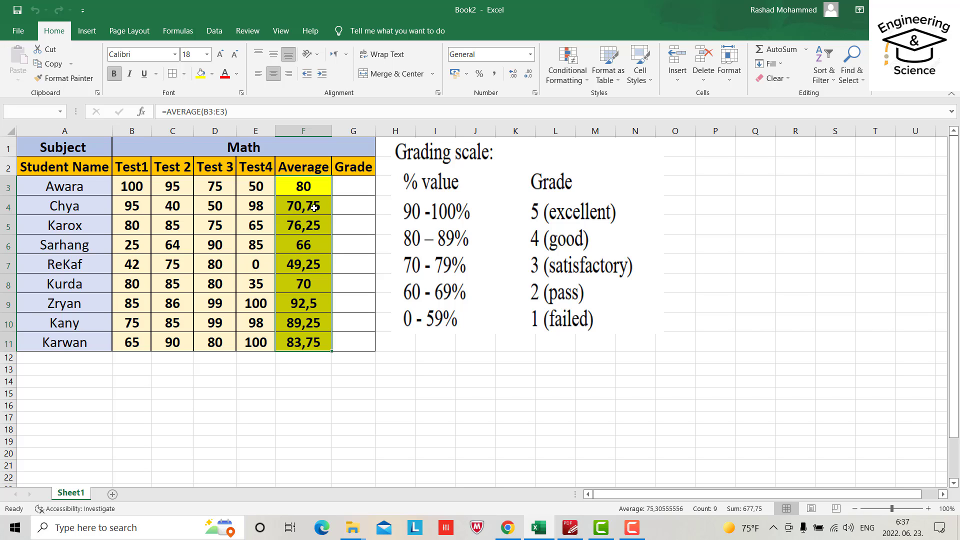
- Wrap the F3 average in ROUND with 0 digits, giving =ROUND(AVERAGE(B3:E3);0), and fill it down to F11
left_click(305, 188)
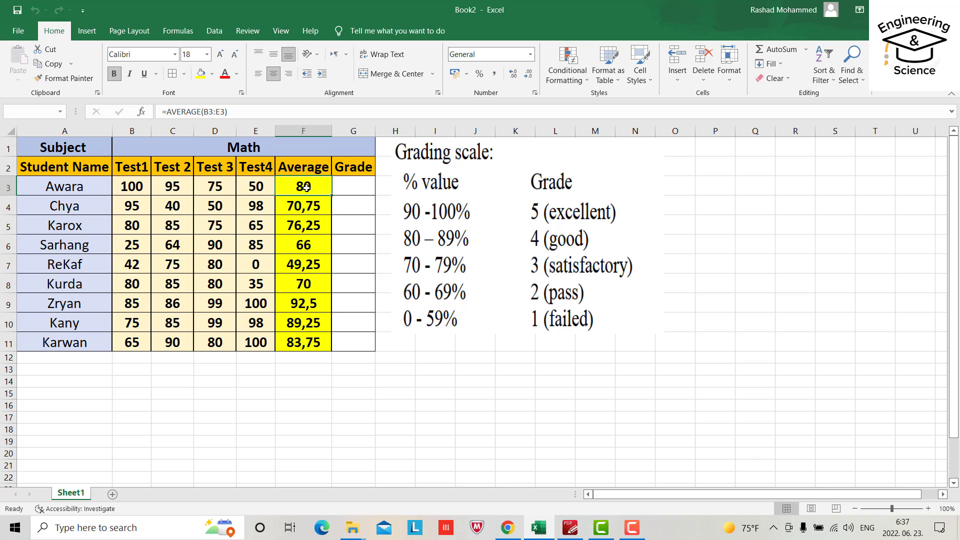
left_click(169, 112)
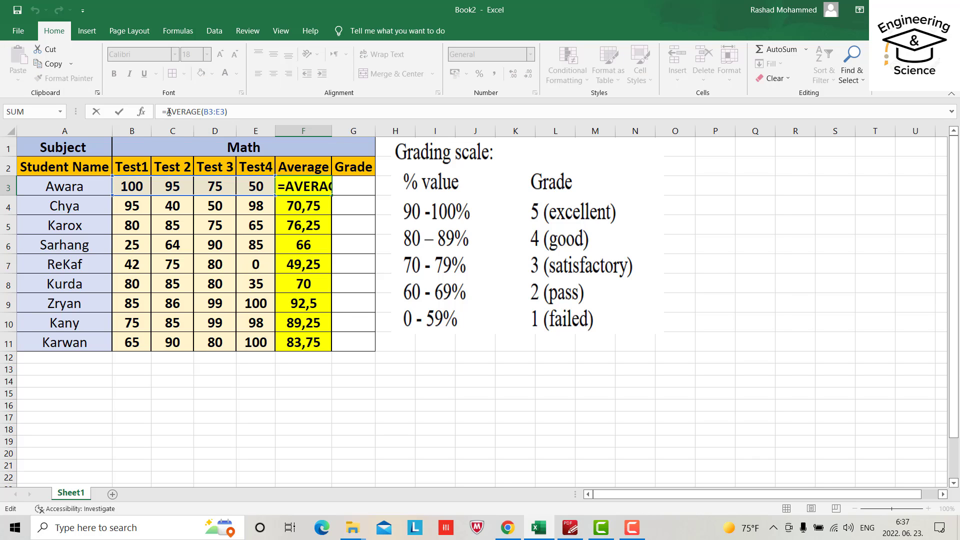
type("Roun")
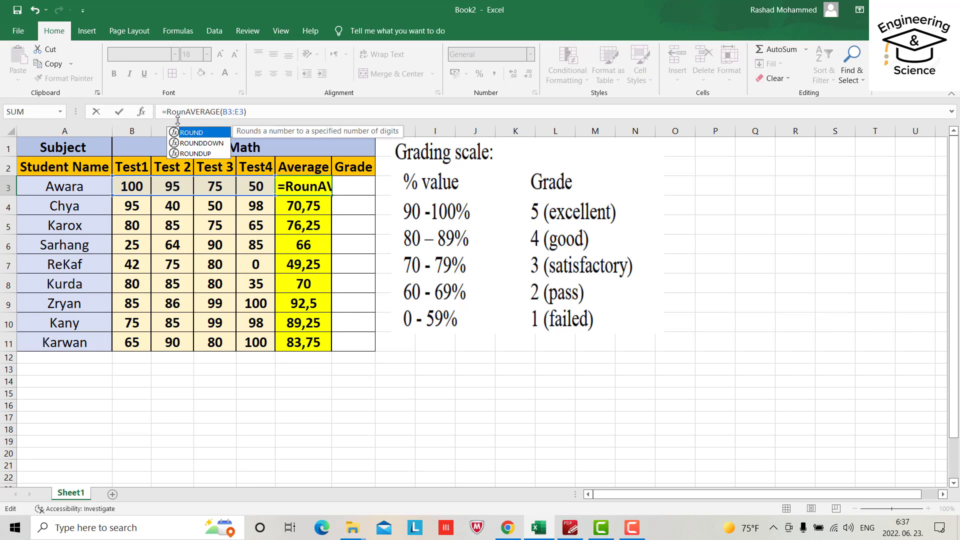
double_click(189, 130)
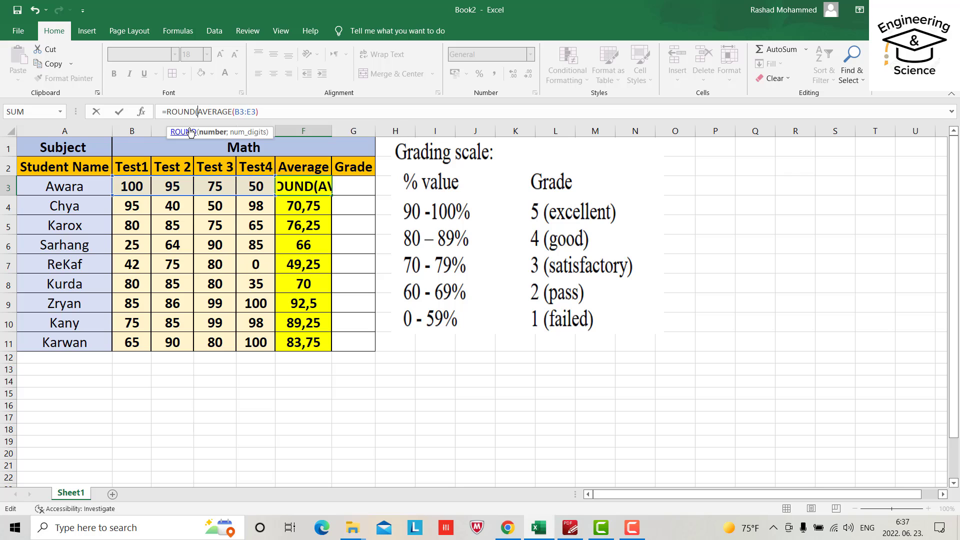
left_click(273, 112)
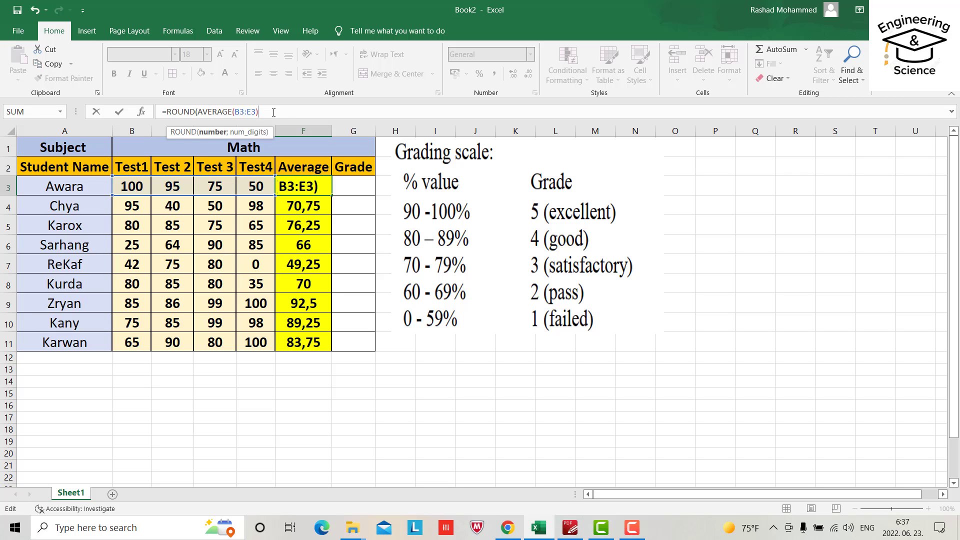
type(";0)")
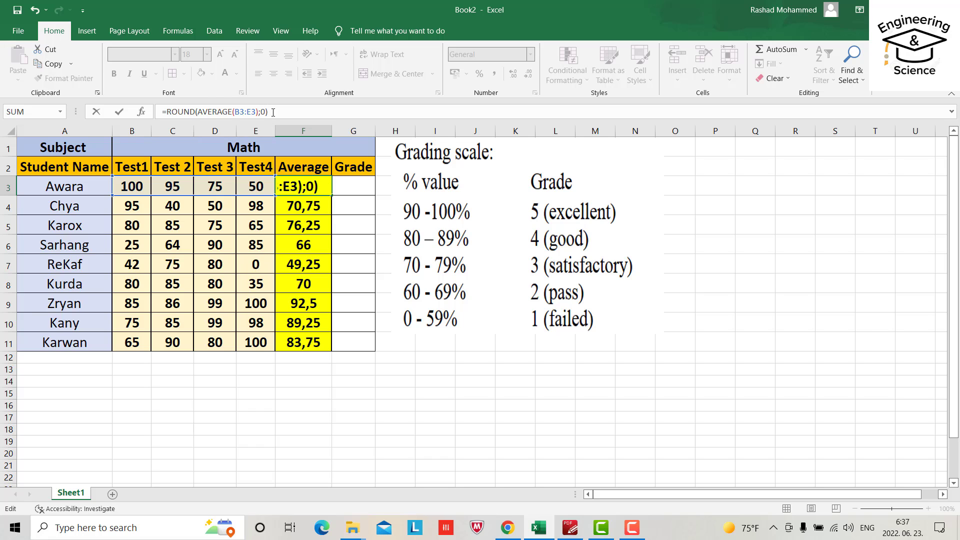
key("Return")
left_click(316, 186)
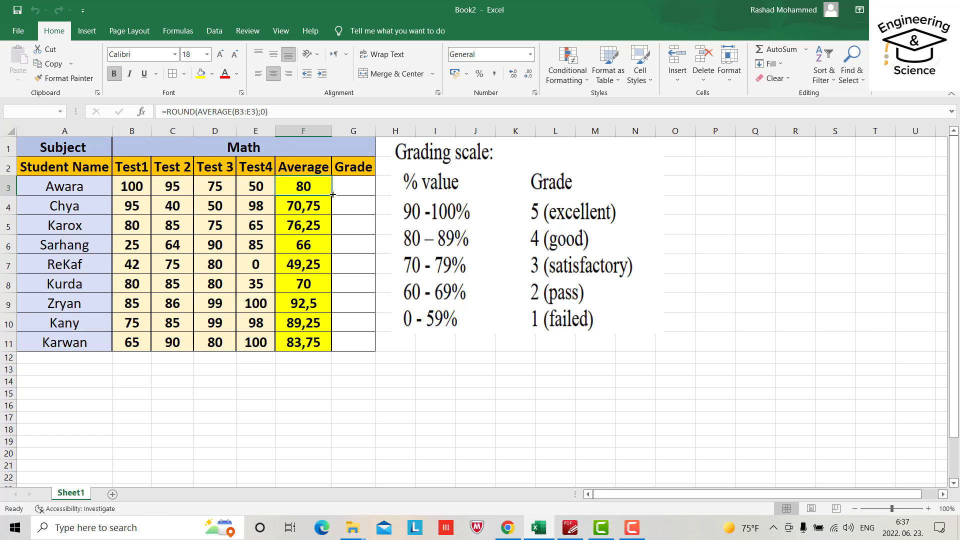
left_click_drag(333, 195, 325, 346)
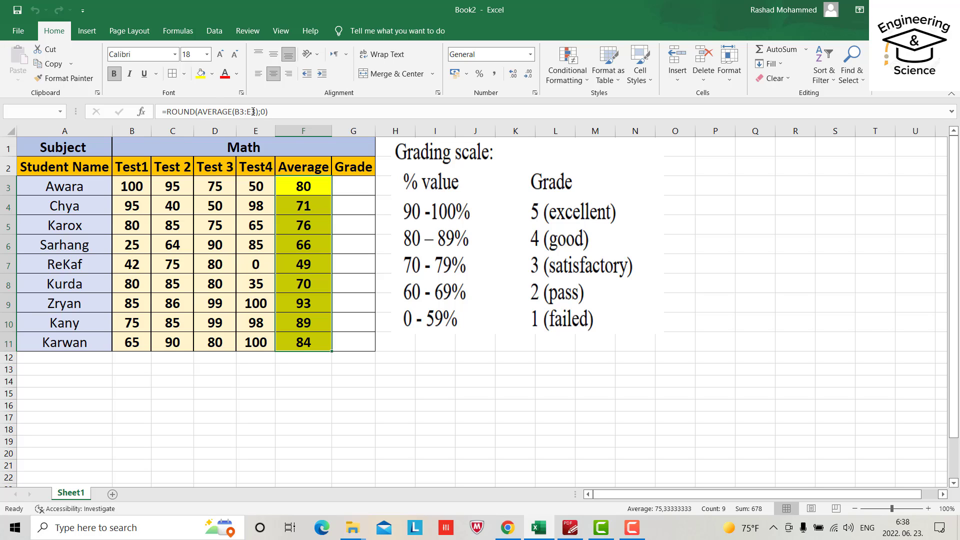
- Begin an IF formula in G3 that returns "Excellent" when F3>=90, leaving the value-if-false argument open
left_click(355, 189)
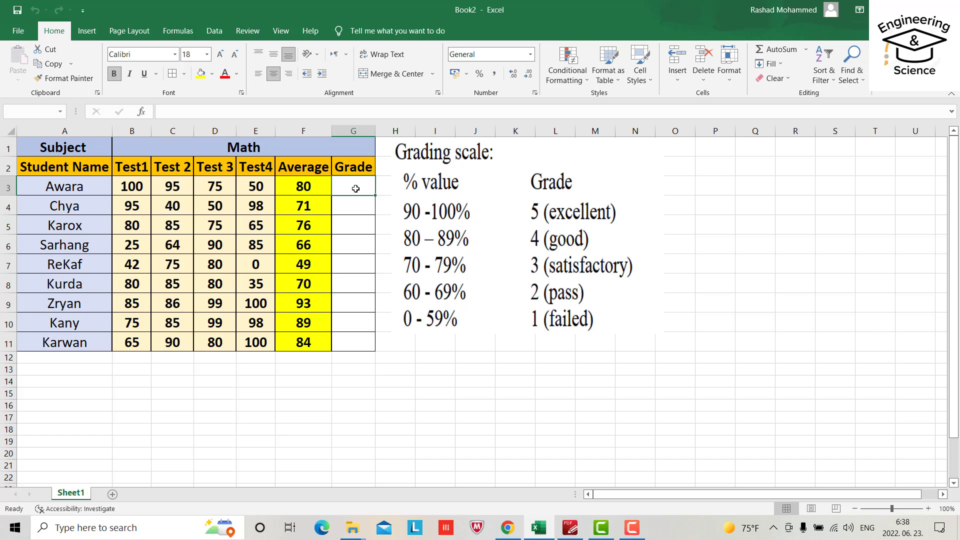
type("=")
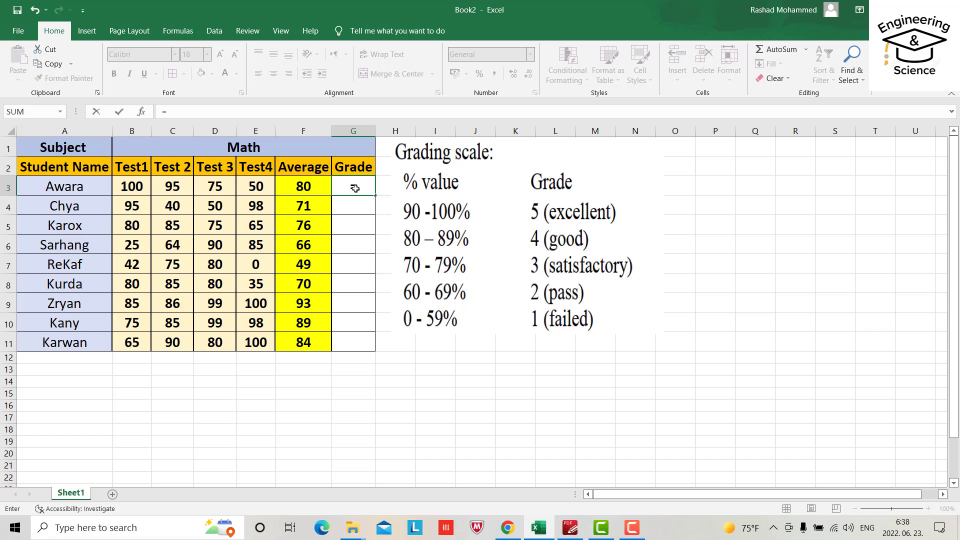
type("If(")
left_click(303, 187)
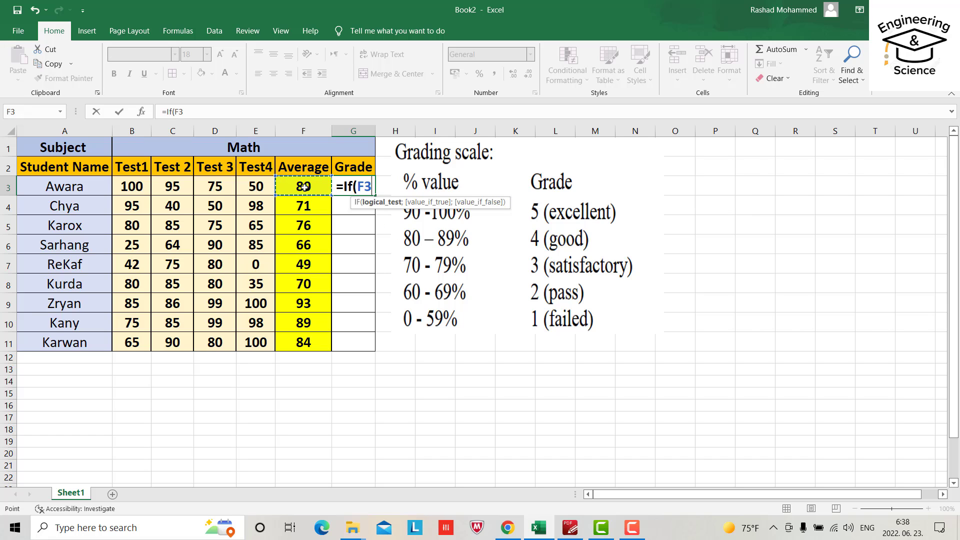
type(">=")
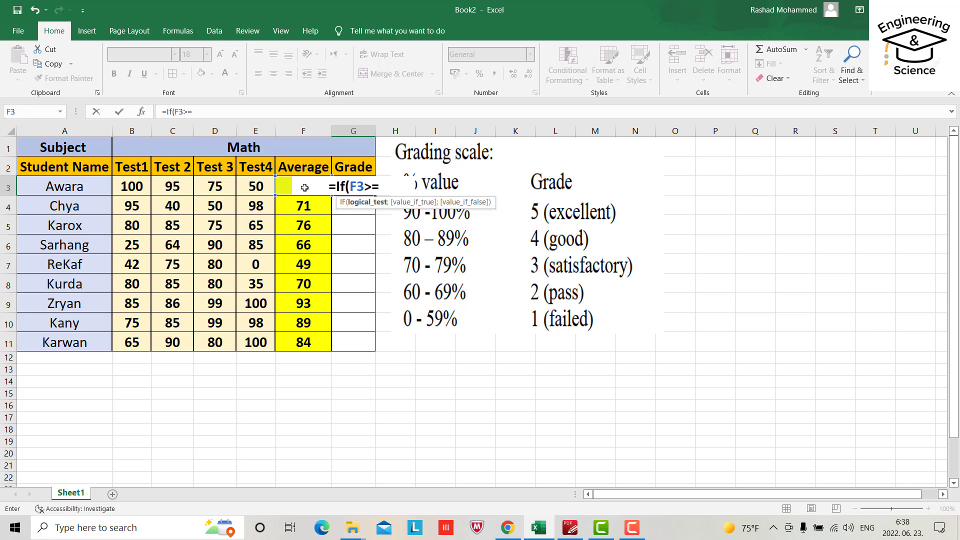
type("90")
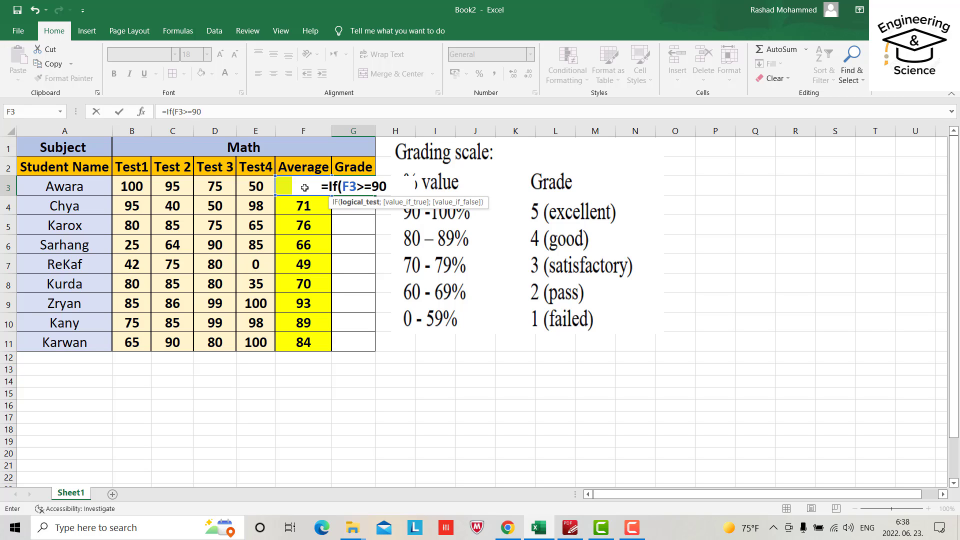
type(";")
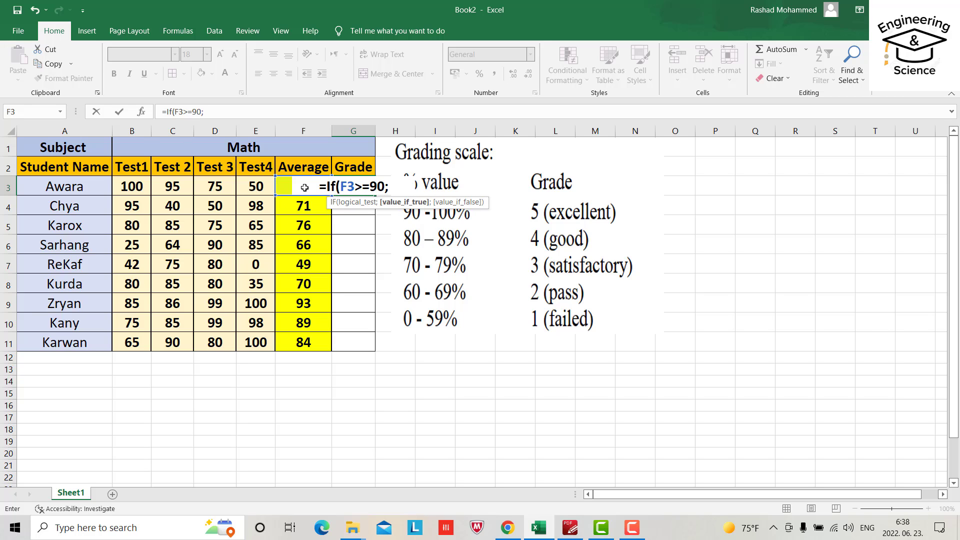
type("\"")
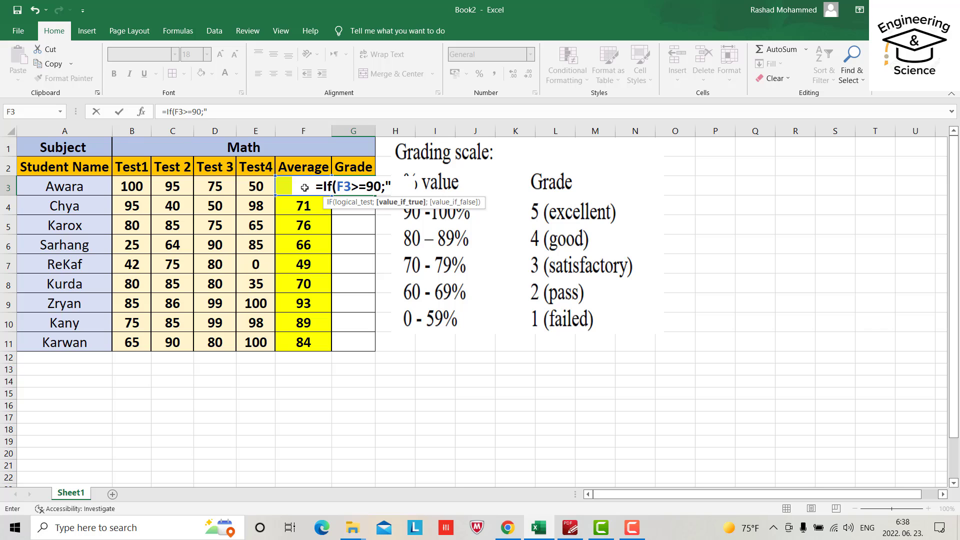
type("Exce")
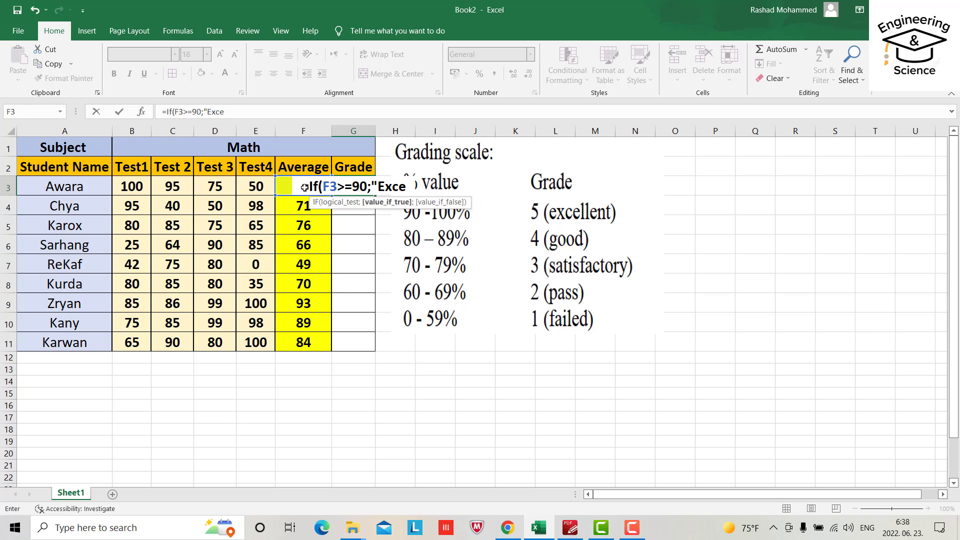
type("llent")
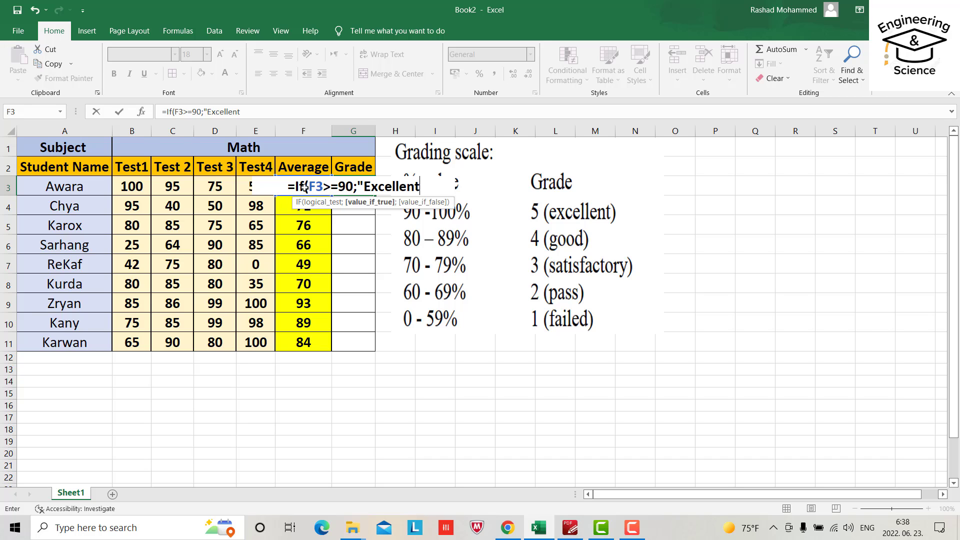
type("\"")
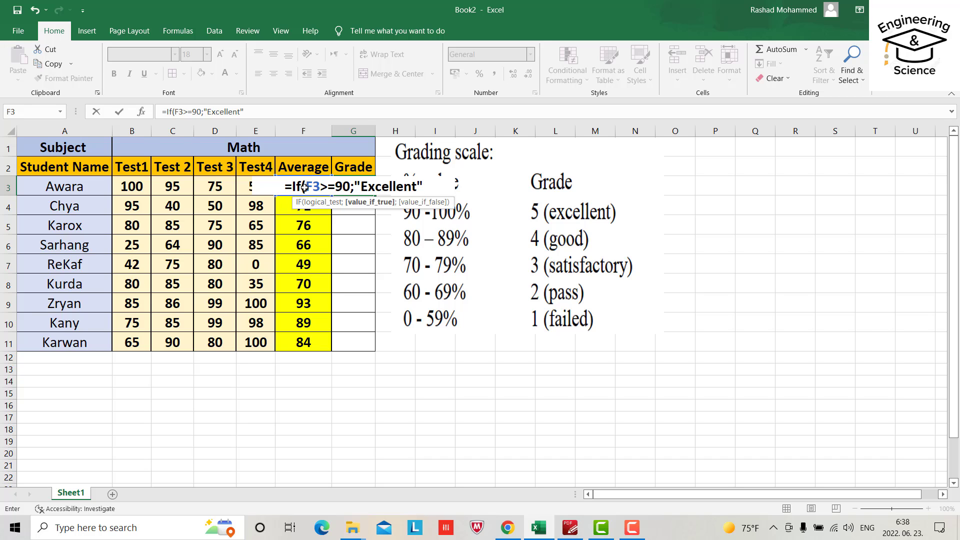
type(";")
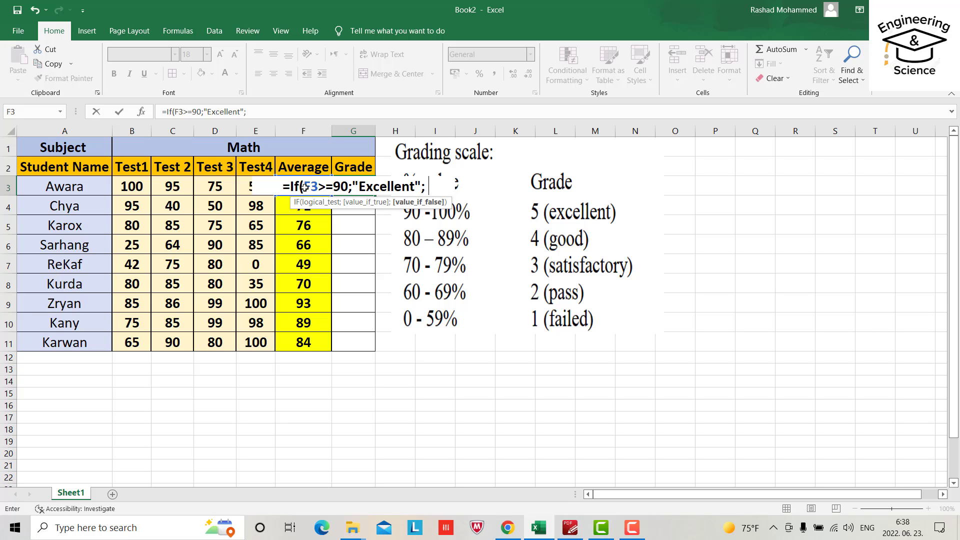
- Nest a second IF in the G3 formula that returns "Good" when F3>=80, leaving its value-if-false argument open
type(" If(")
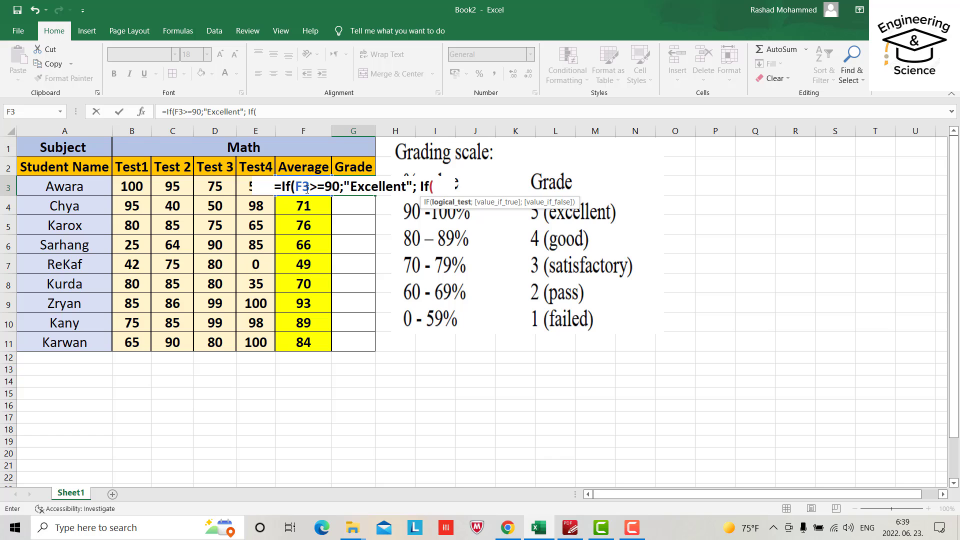
type("F3")
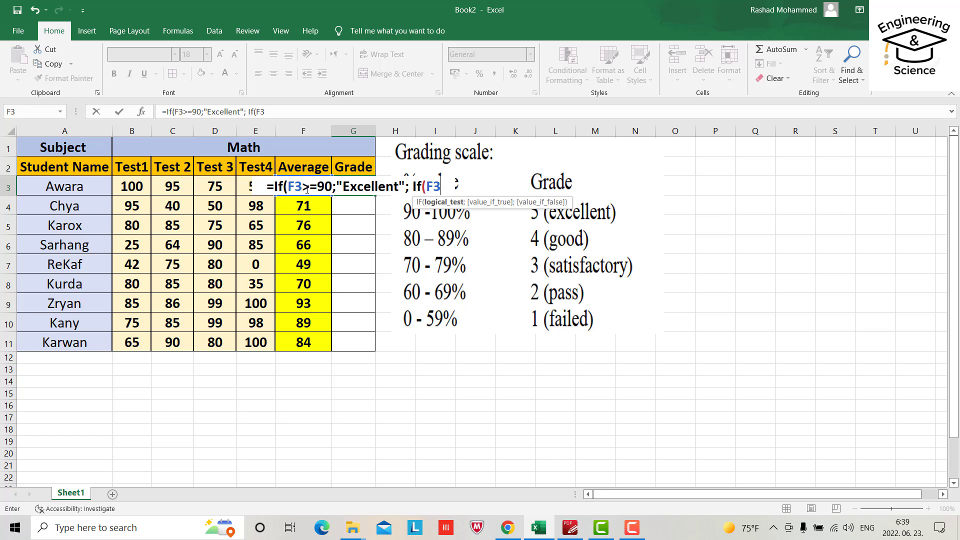
type(">=")
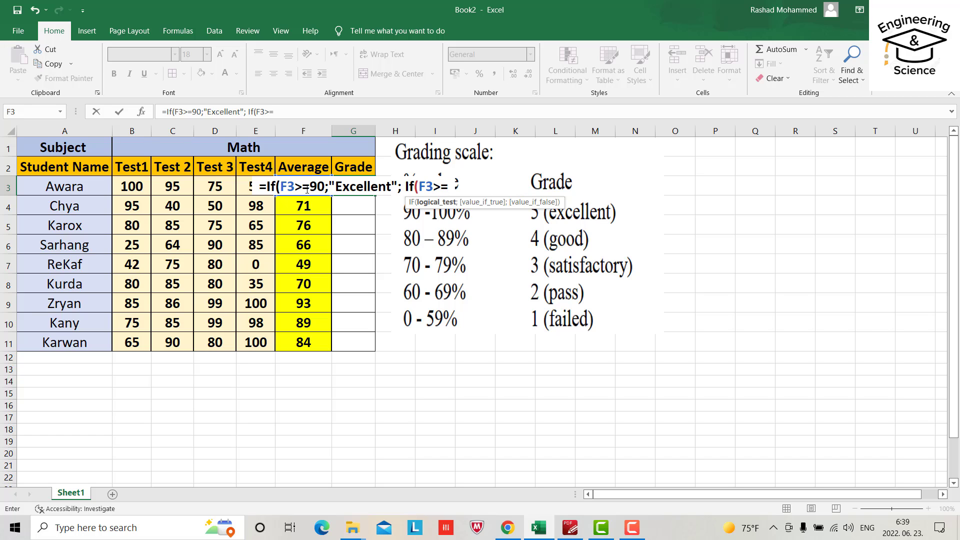
type("8")
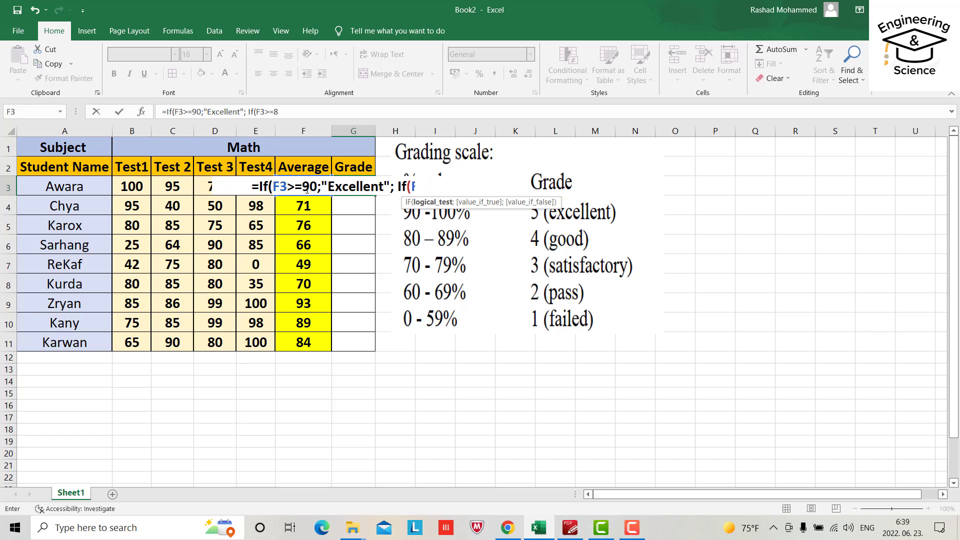
type("0;\"Good\"")
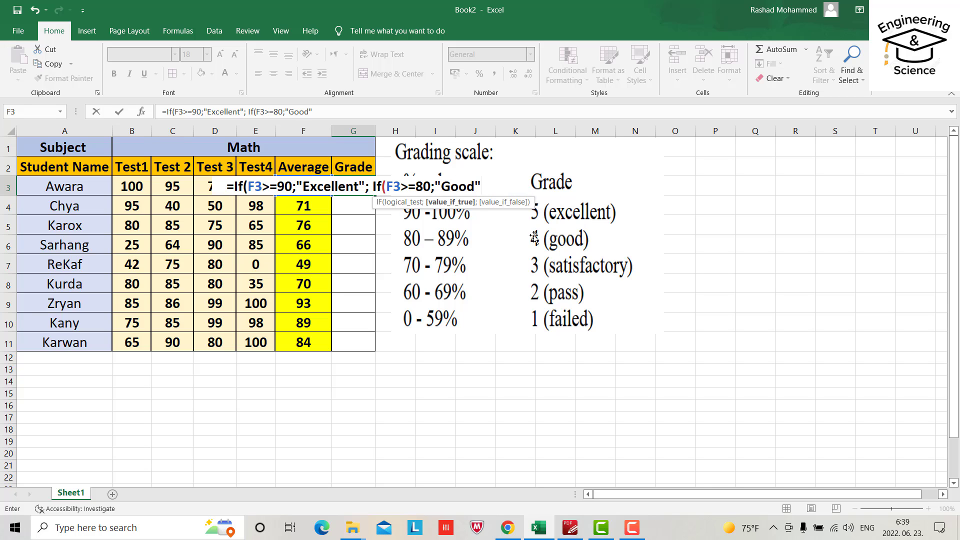
type("; ")
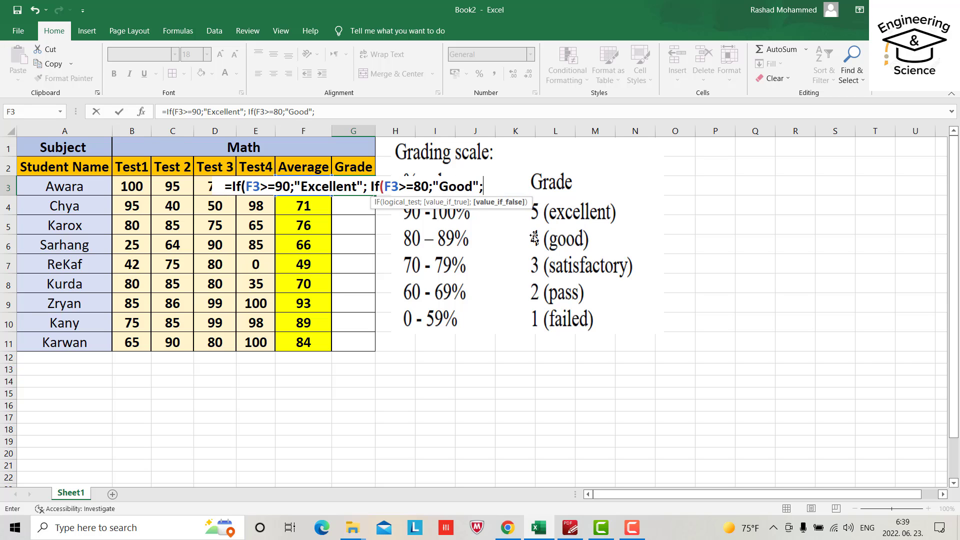
- Nest a third IF in the G3 formula that returns "Satisfactory" when F3>=70, leaving its value-if-false argument open
type("I")
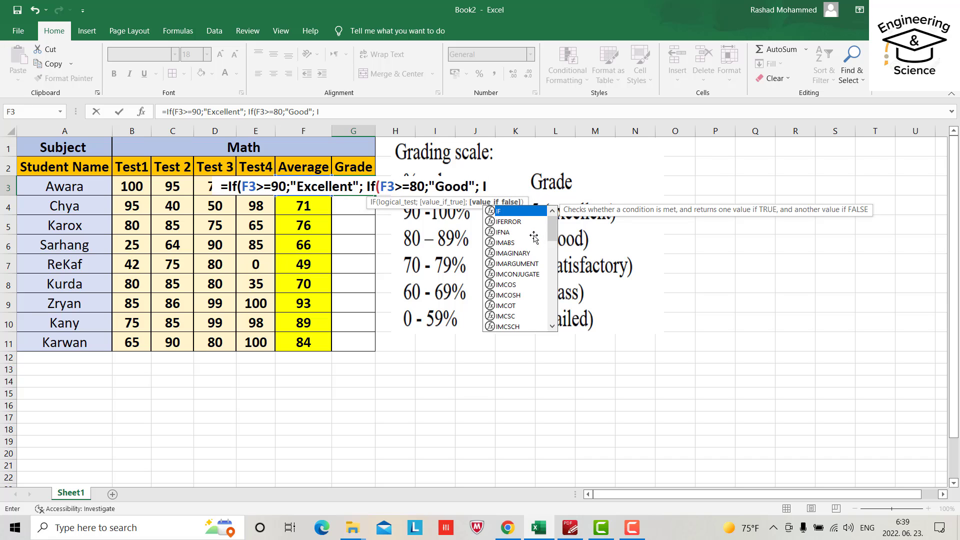
type("f(")
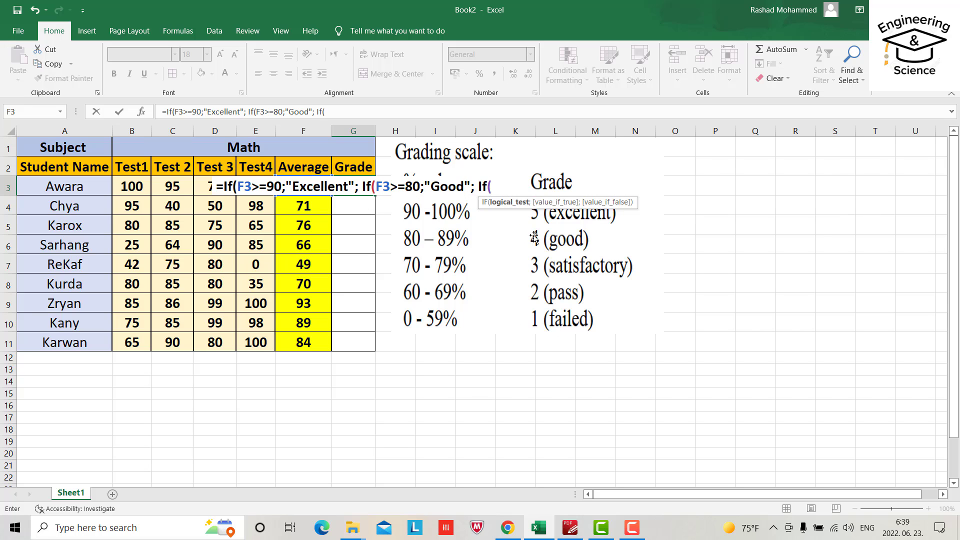
type("F3")
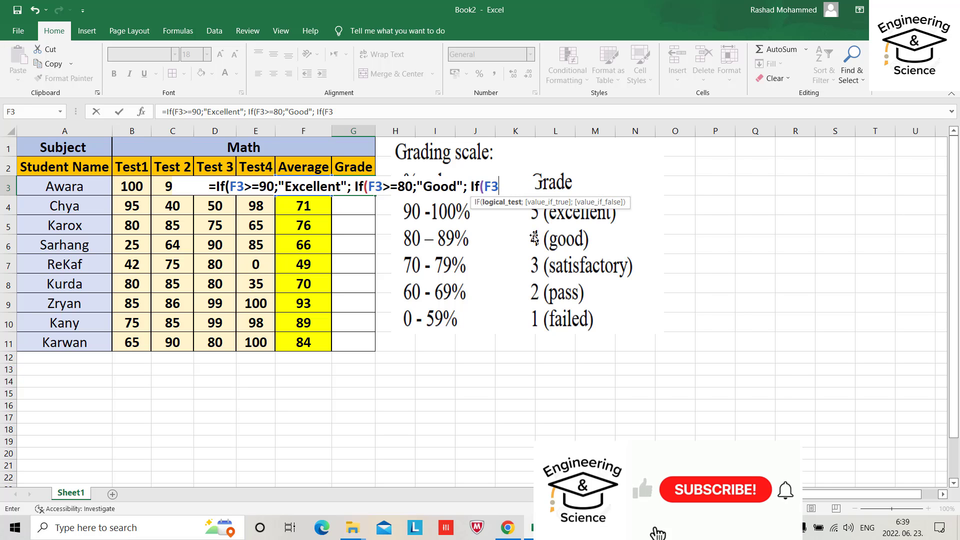
type(">=")
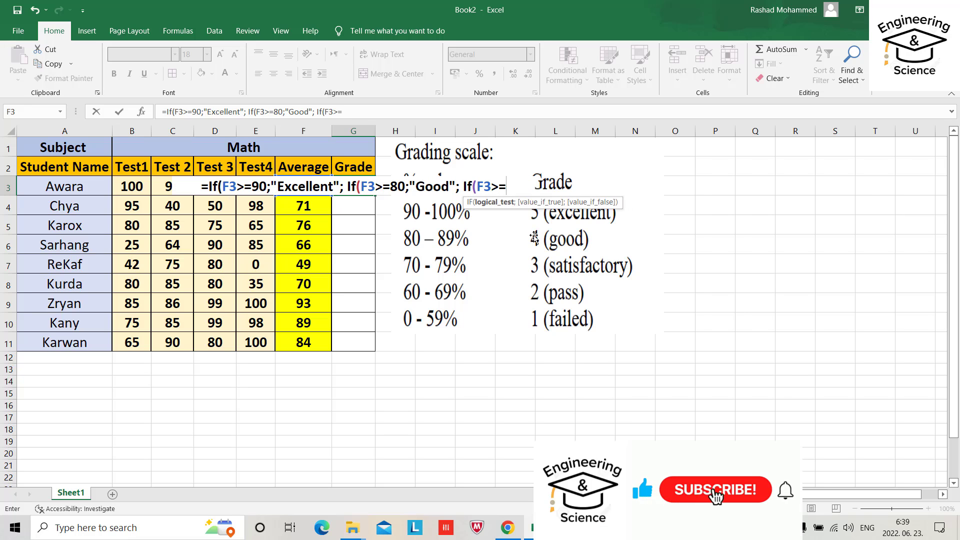
type("70;\"Satisfactory")
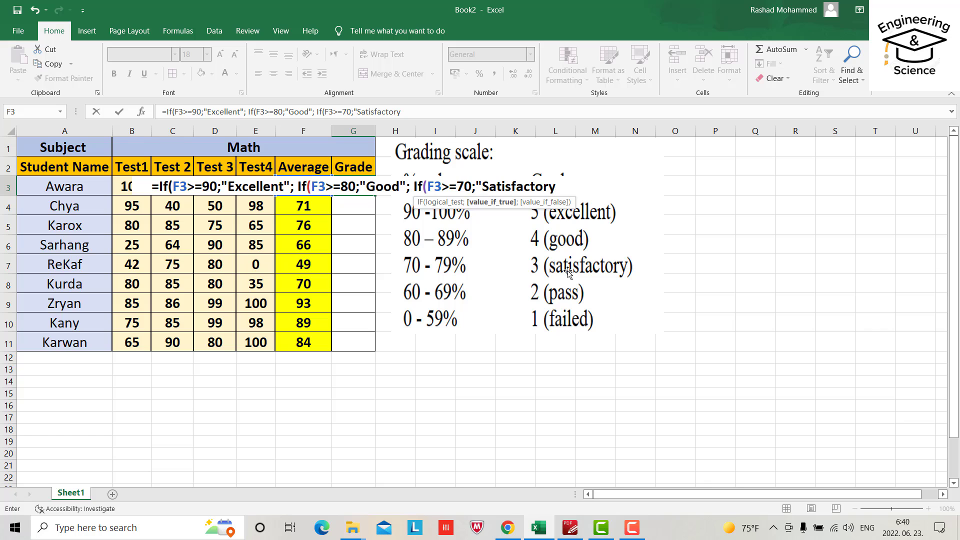
type("\"")
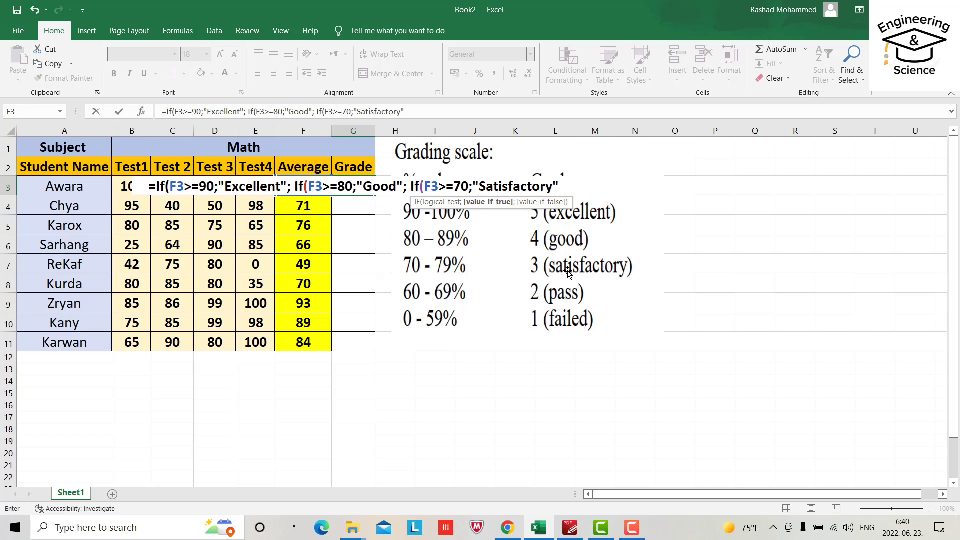
type(";")
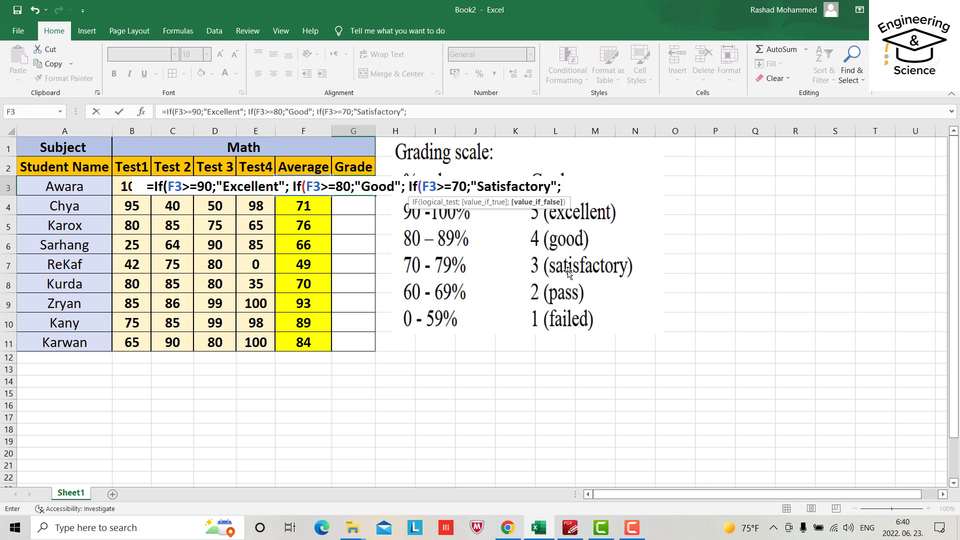
- Nest a fourth IF in the G3 formula that returns "Pass" when F3>=60, leaving its value-if-false argument open
type(" If(F3")
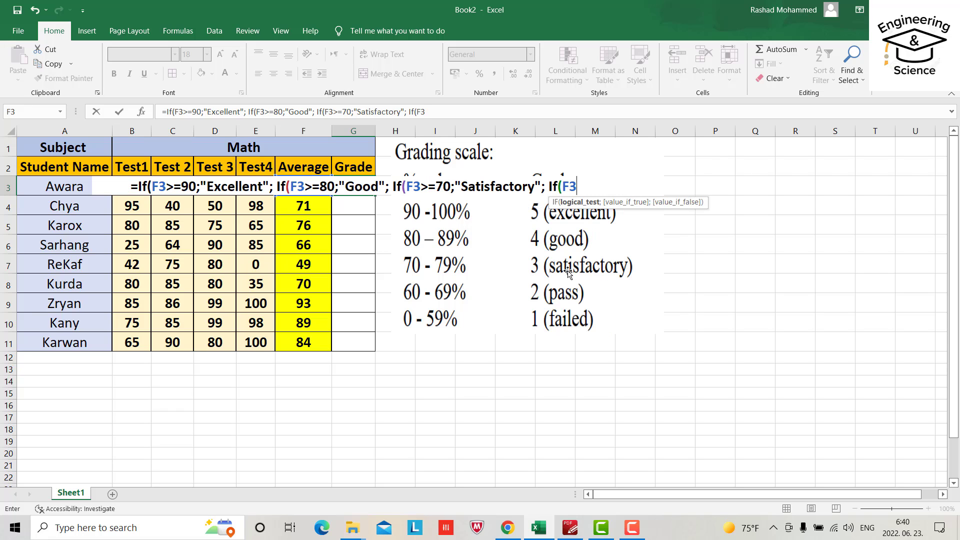
type(">")
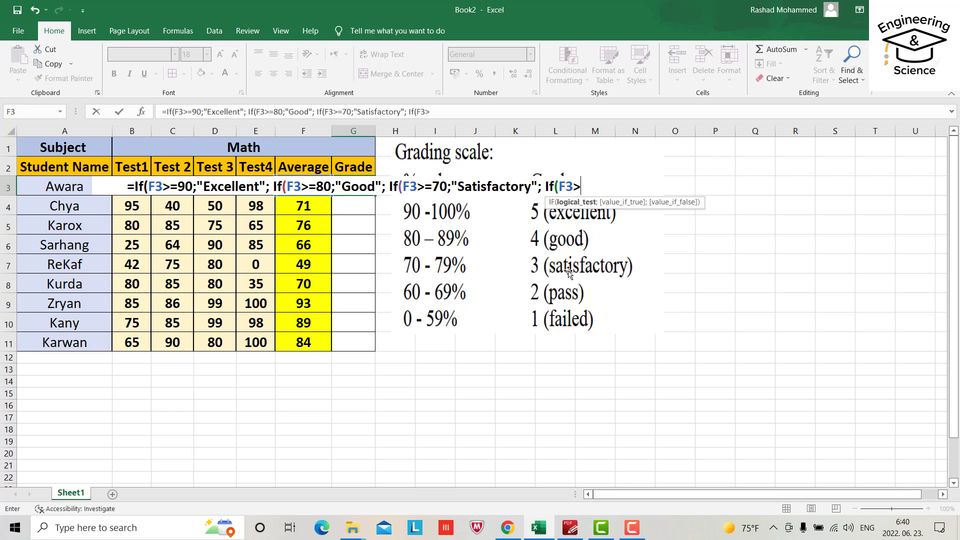
type("=")
type("60")
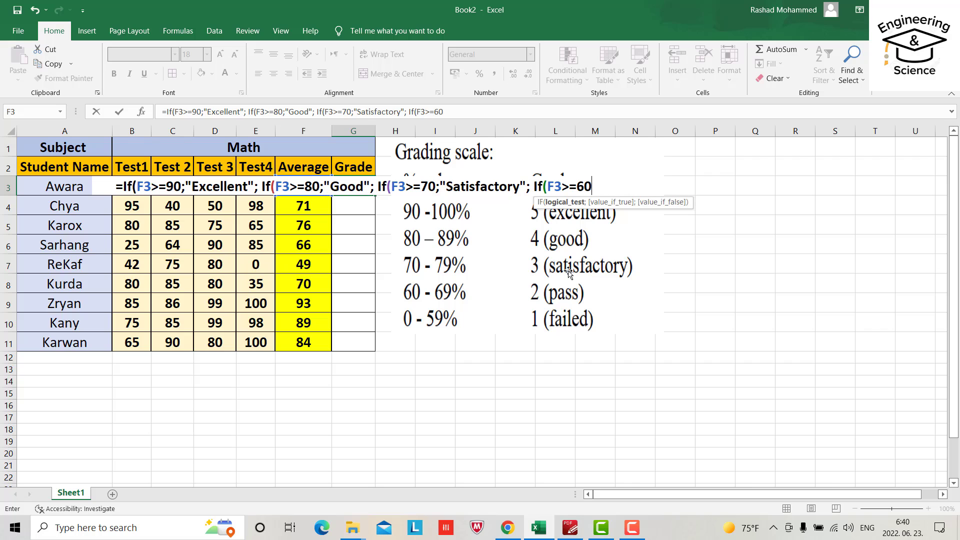
type(";\"")
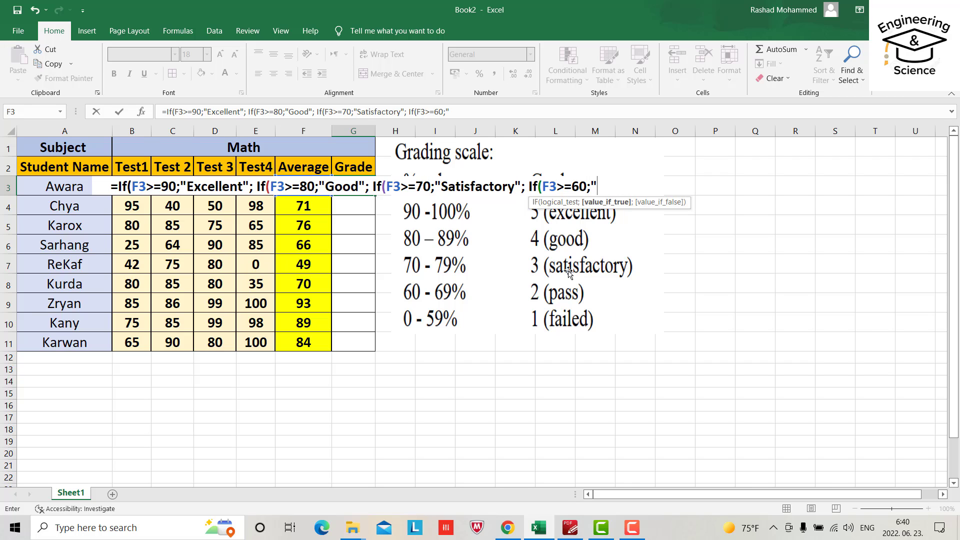
type("Pass")
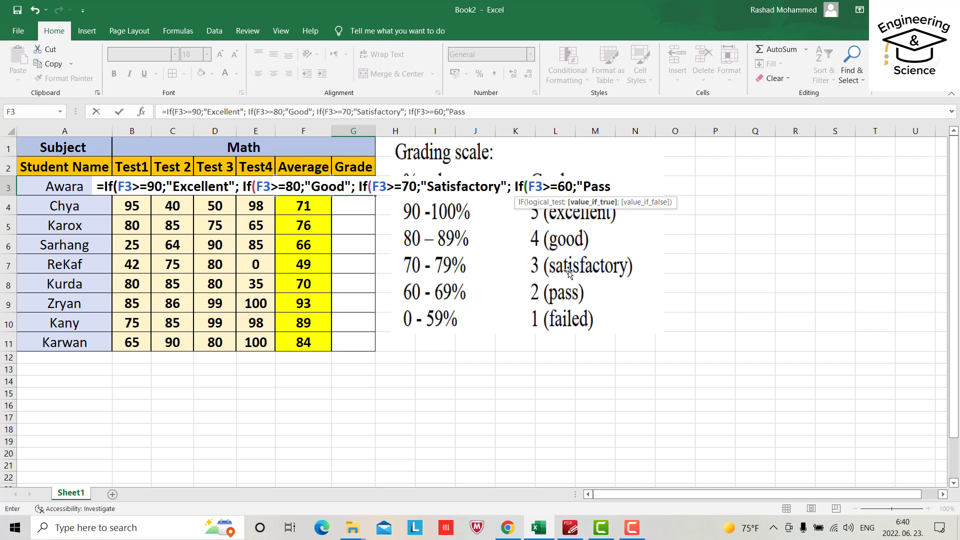
type("\"")
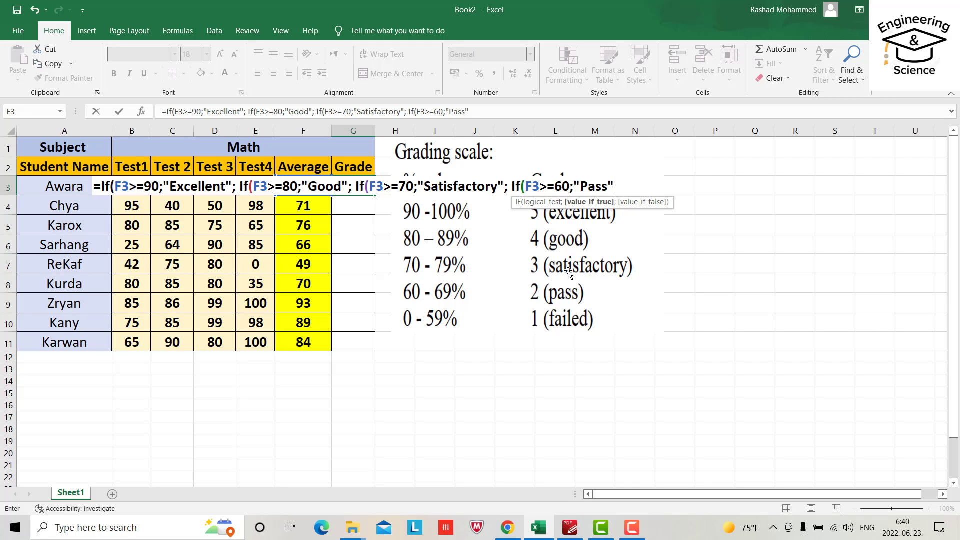
type(";")
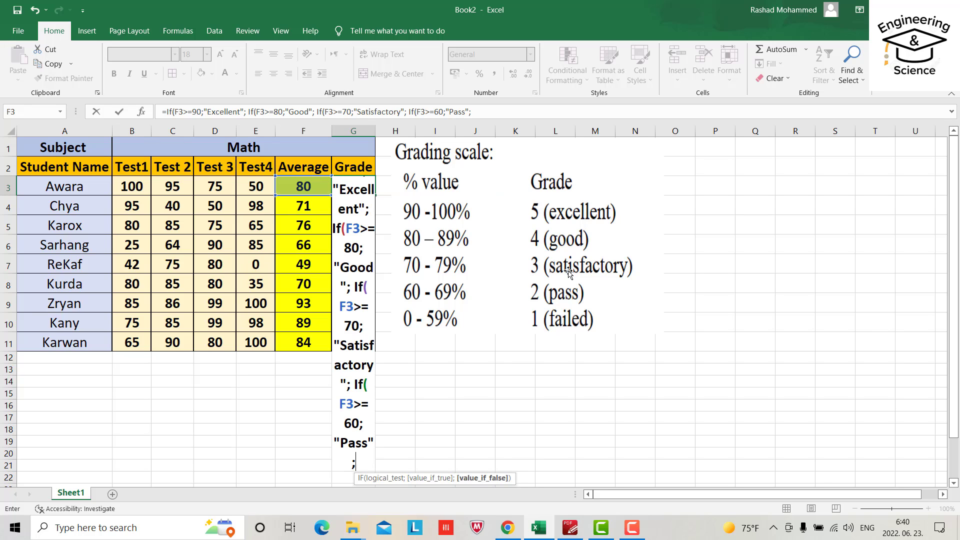
- Complete the G3 formula with "Fail" as the final value-if-false, close all four IF brackets and enter it
left_click(473, 112)
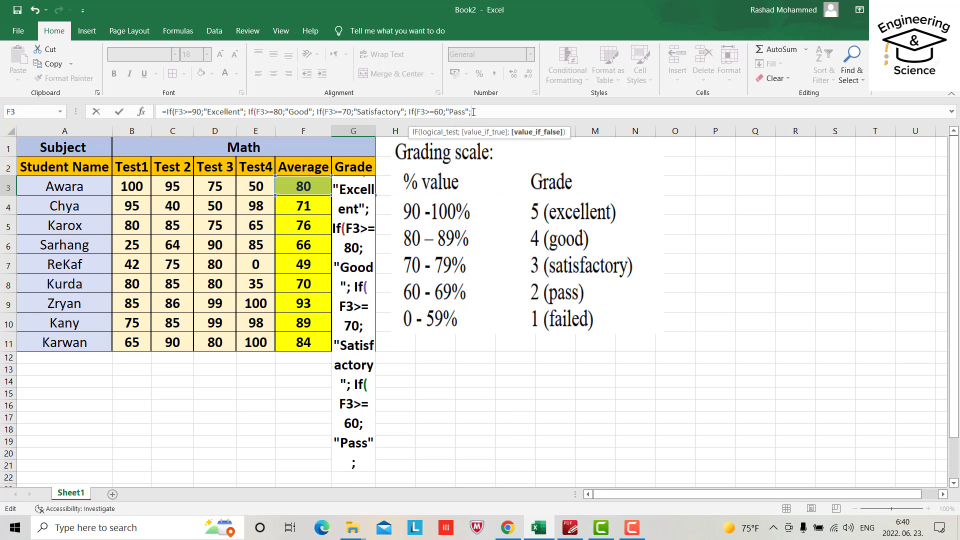
type("\"Fail\")")
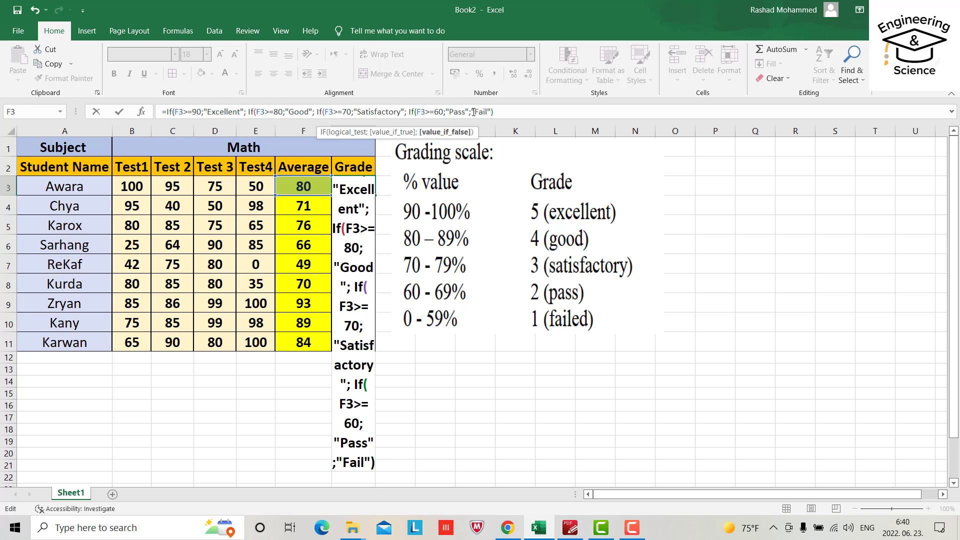
type(")))")
key("Return")
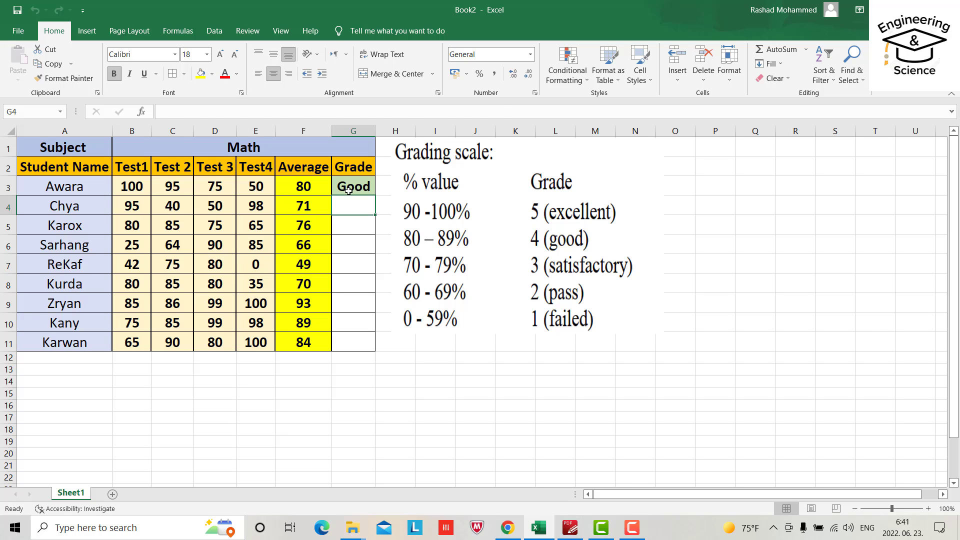
- Fill the nested IF formula from G3 down to G11
left_click(365, 189)
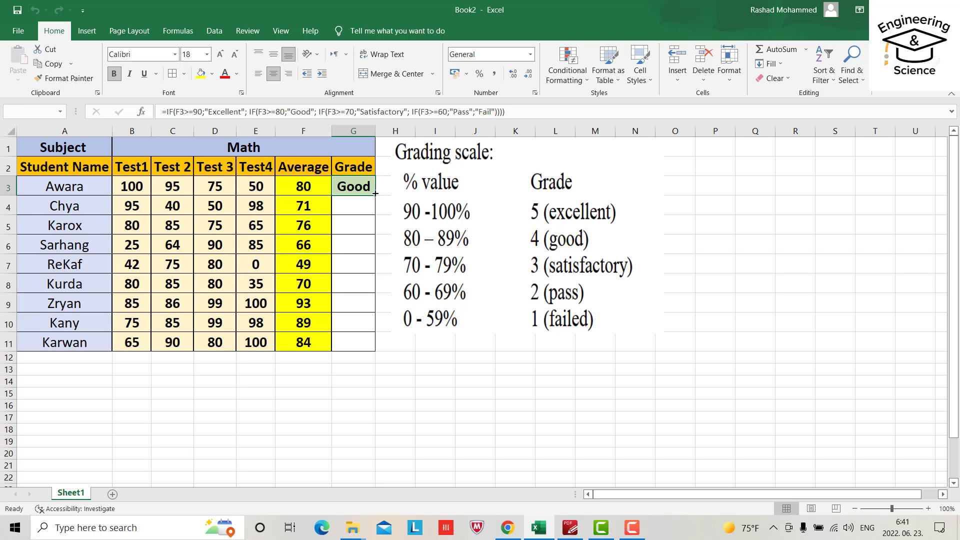
left_click_drag(374, 194, 375, 350)
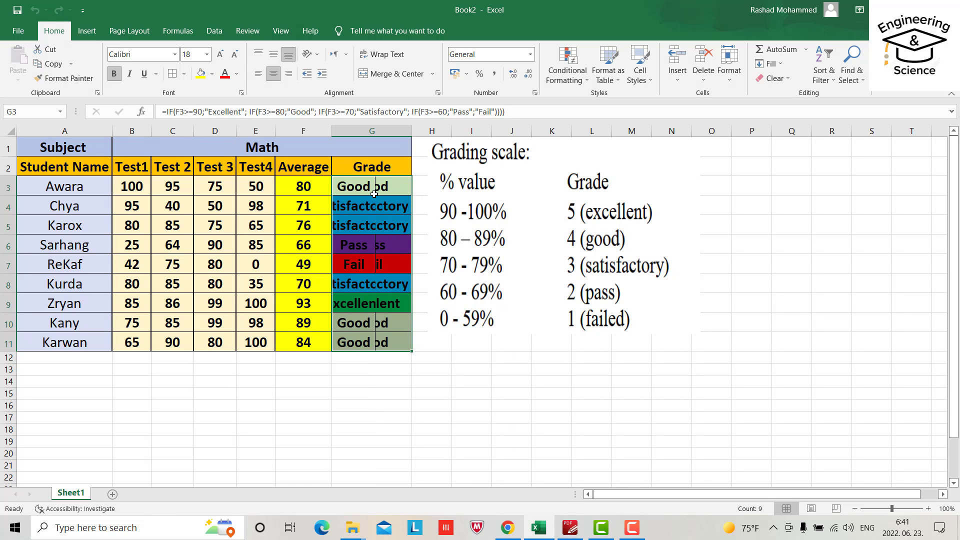
left_click(340, 181)
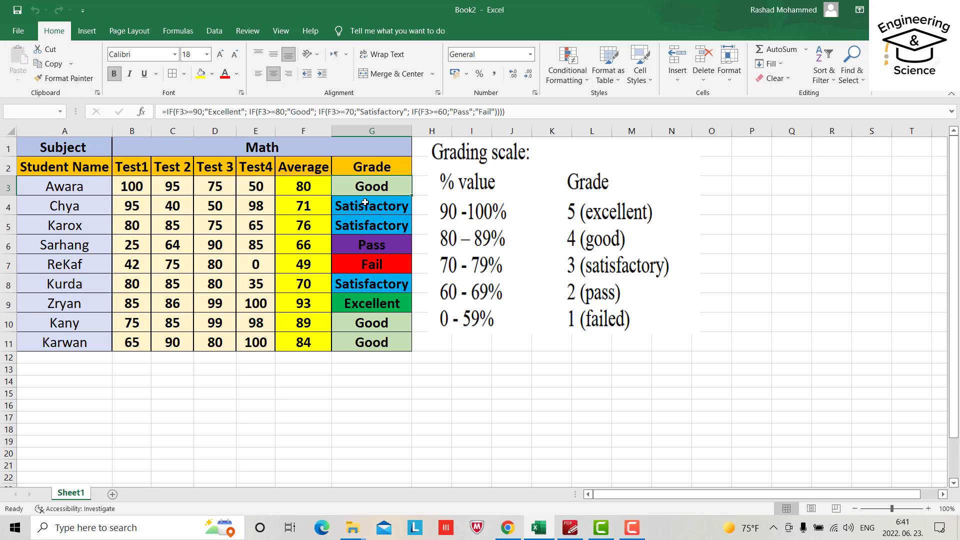
- Select the grades in G3:G11 and open a new conditional formatting rule for highlighting cells
left_click(350, 194)
key("ctrl+shift+Down")
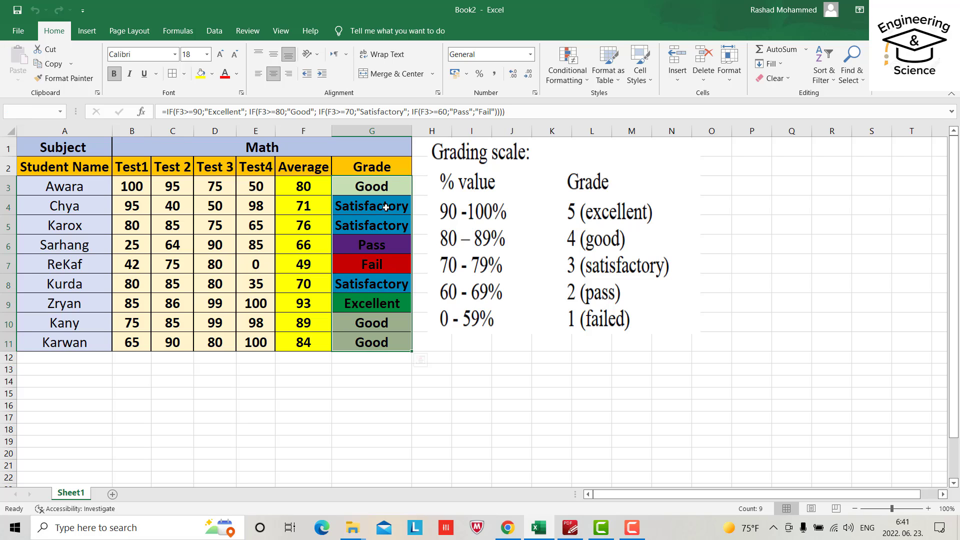
left_click(393, 183)
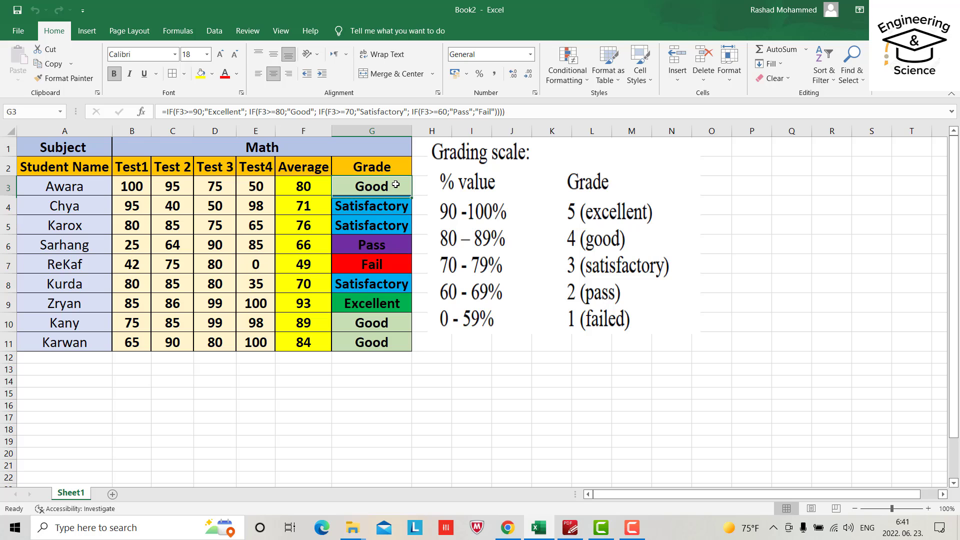
left_click_drag(398, 183, 393, 345)
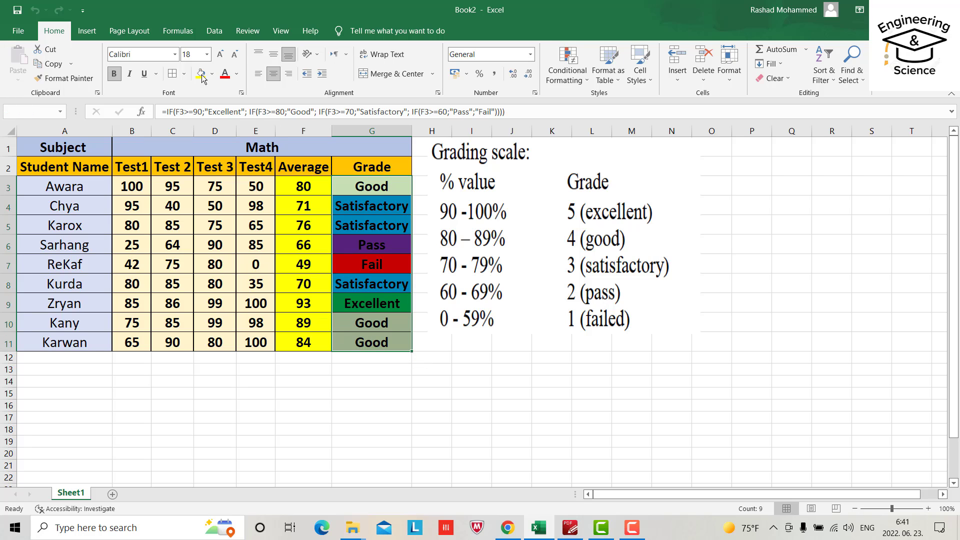
left_click(568, 76)
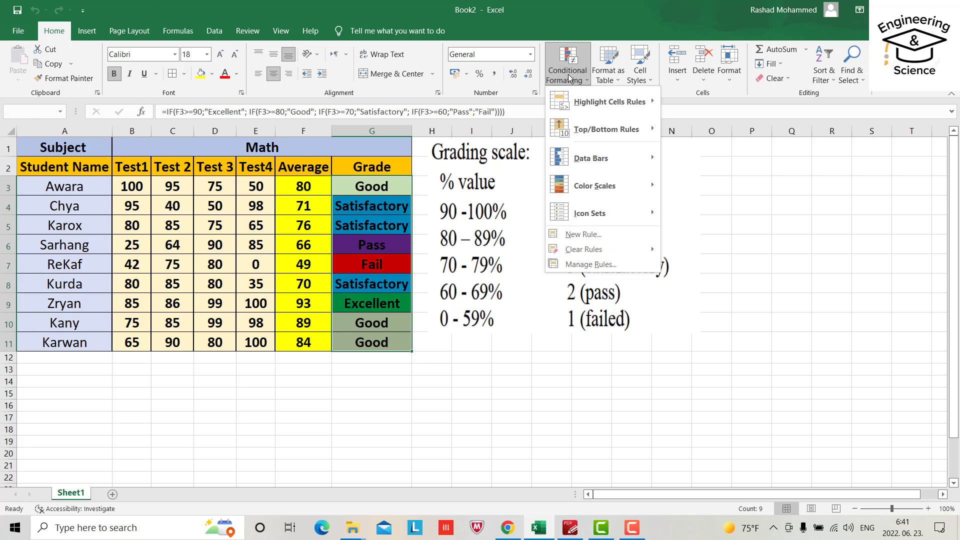
mouse_move(638, 103)
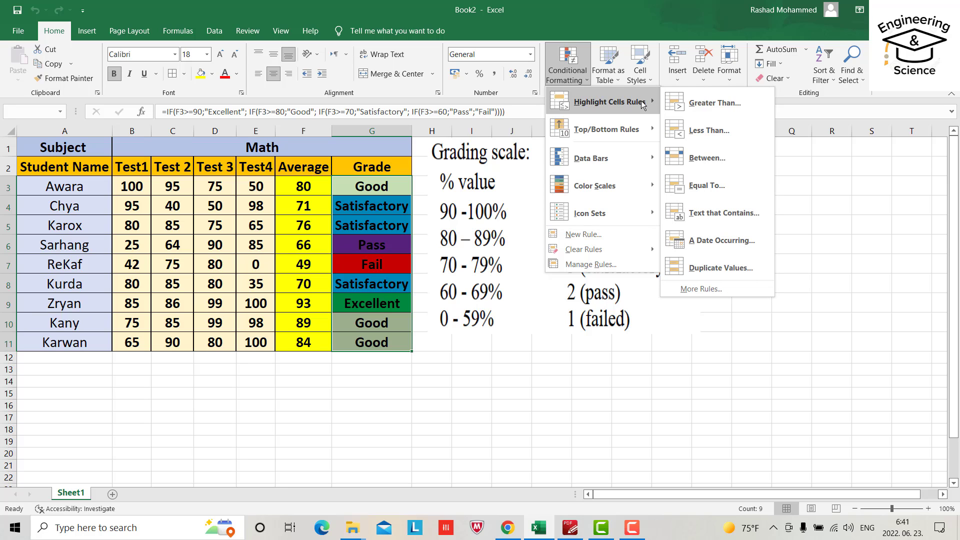
left_click(716, 286)
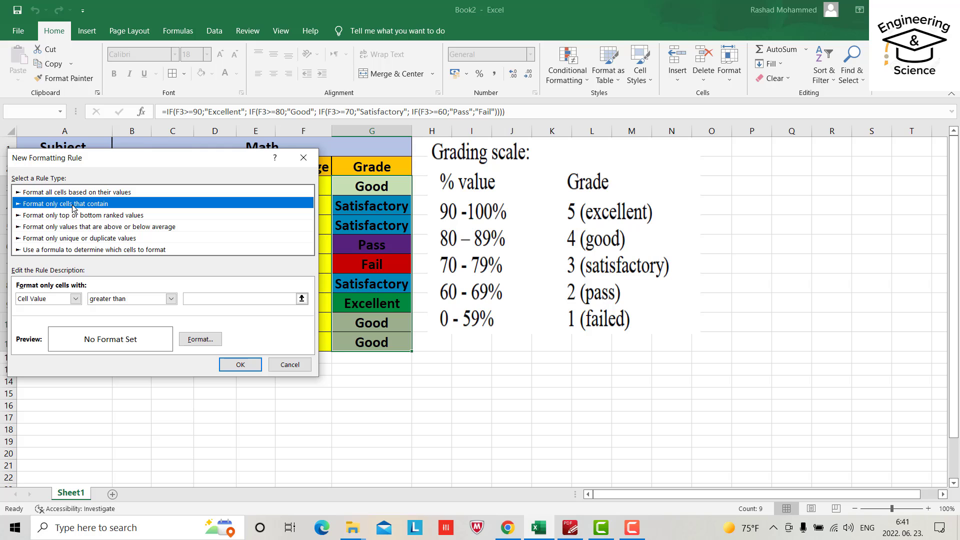
- Set the rule to format only cells with specific text containing "Good"
left_click(75, 298)
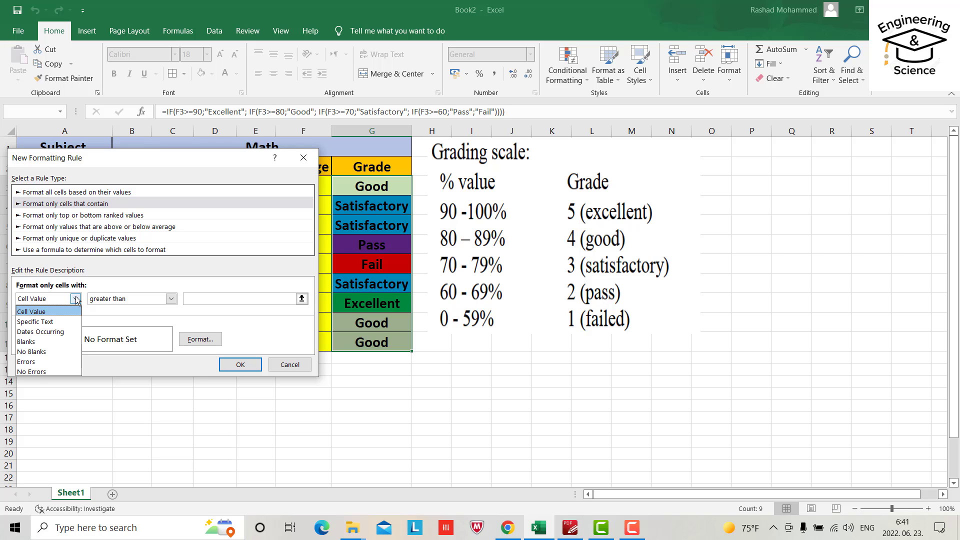
left_click(55, 322)
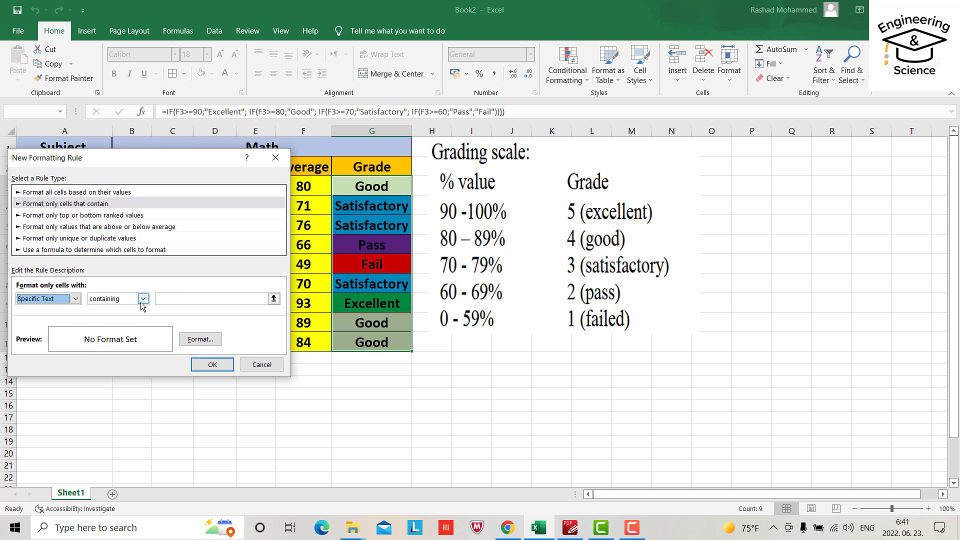
left_click(184, 298)
type("G")
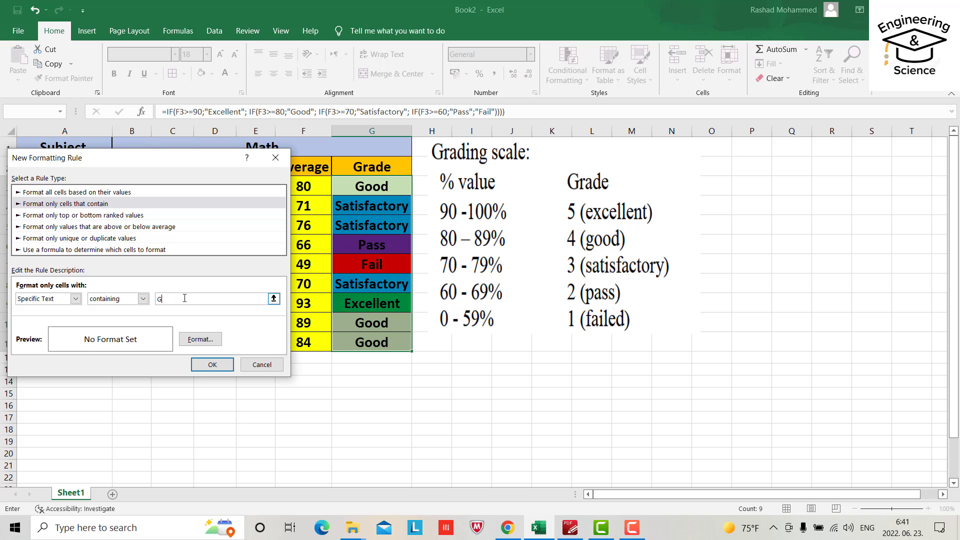
type("O")
key("BackSpace")
type("ood")
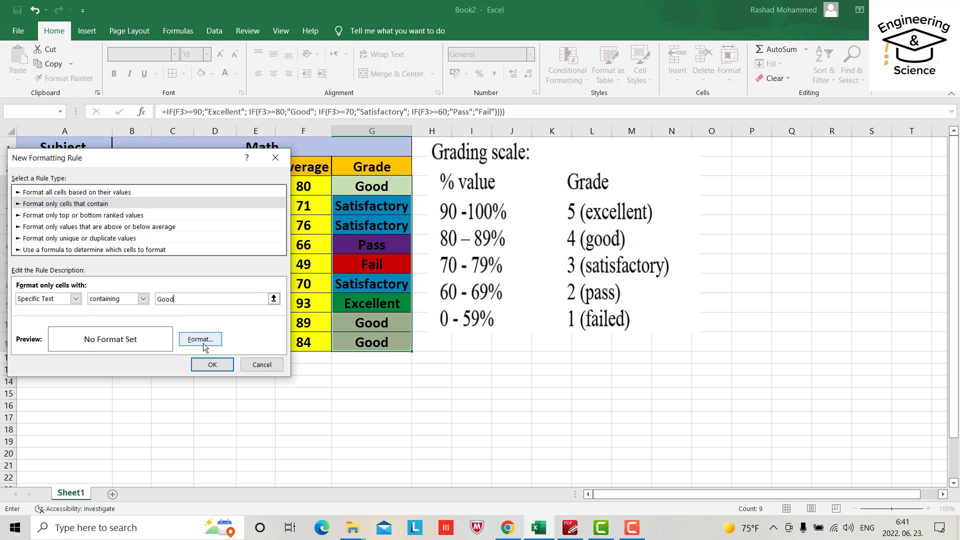
- Give the "Good" rule a light gold background fill and apply it to the selected grades
left_click(201, 340)
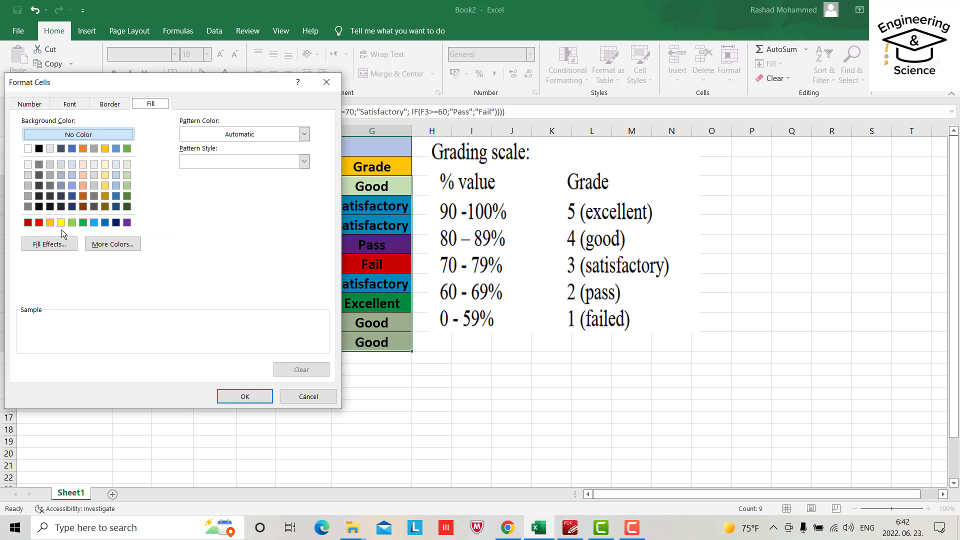
left_click(105, 185)
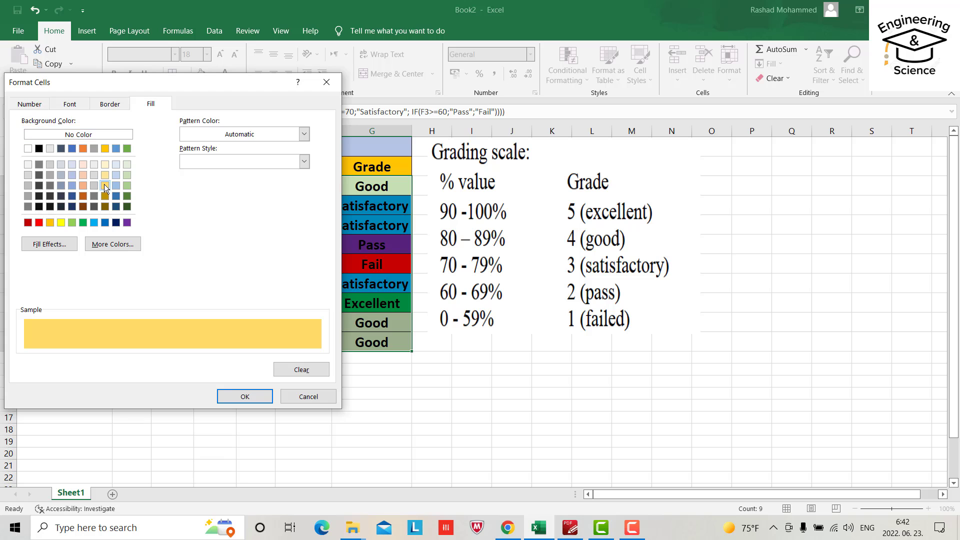
left_click(244, 396)
left_click(212, 366)
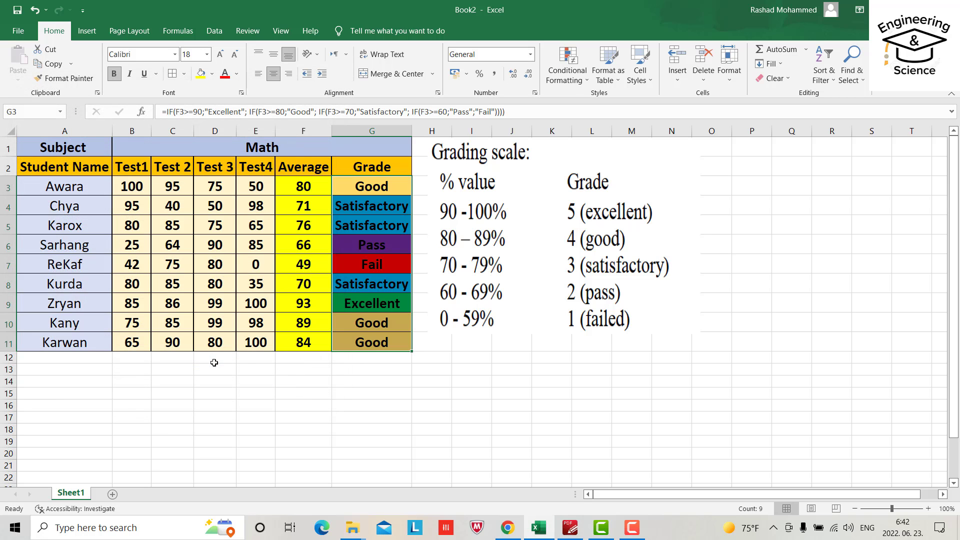
left_click(500, 383)
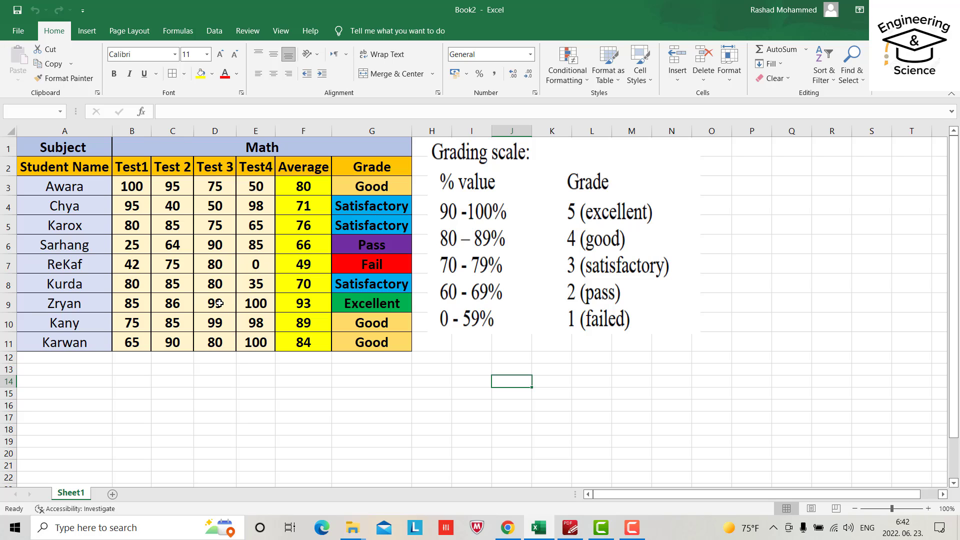
- Start a new conditional formatting rule on the grades in G3:G11 that formats only cells with specific text containing "Pass"
left_click(375, 246)
left_click_drag(377, 184, 373, 339)
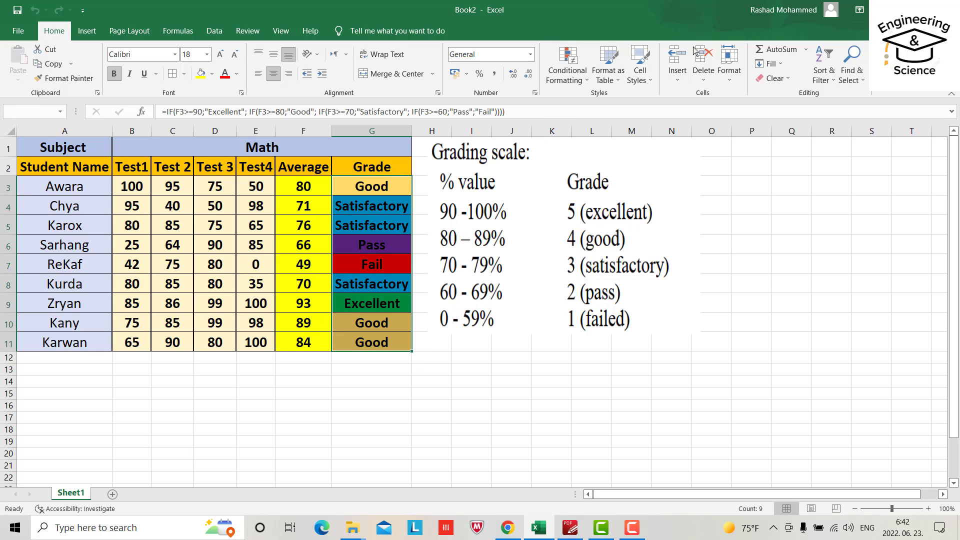
left_click(569, 73)
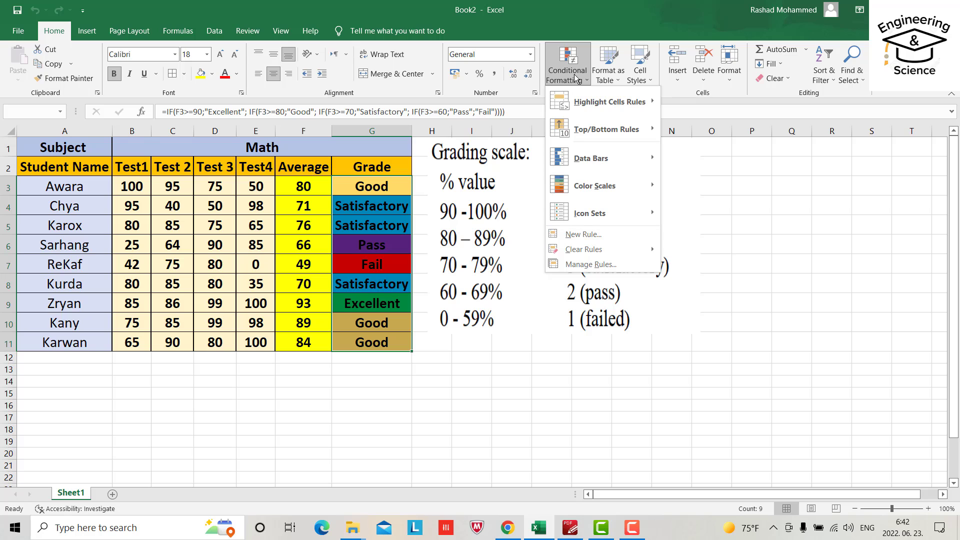
mouse_move(610, 101)
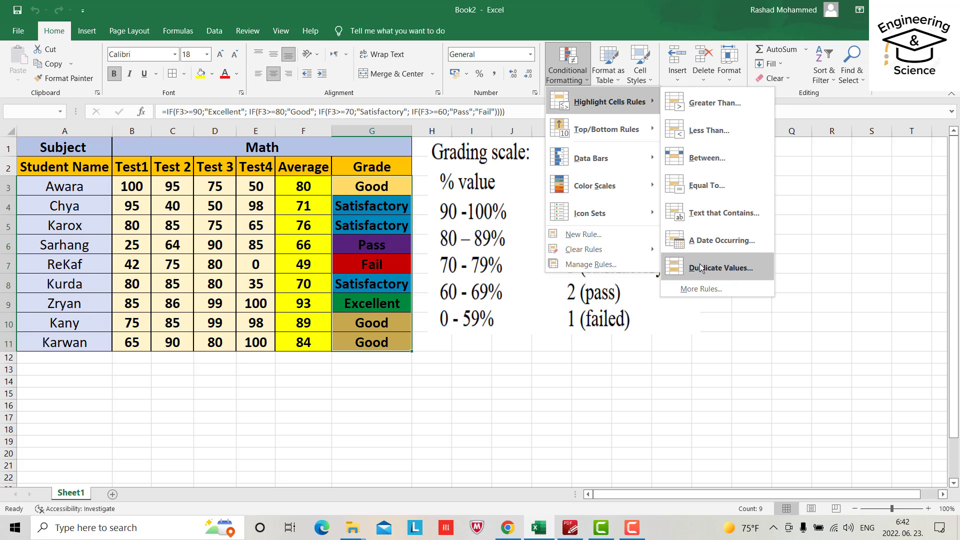
left_click(708, 288)
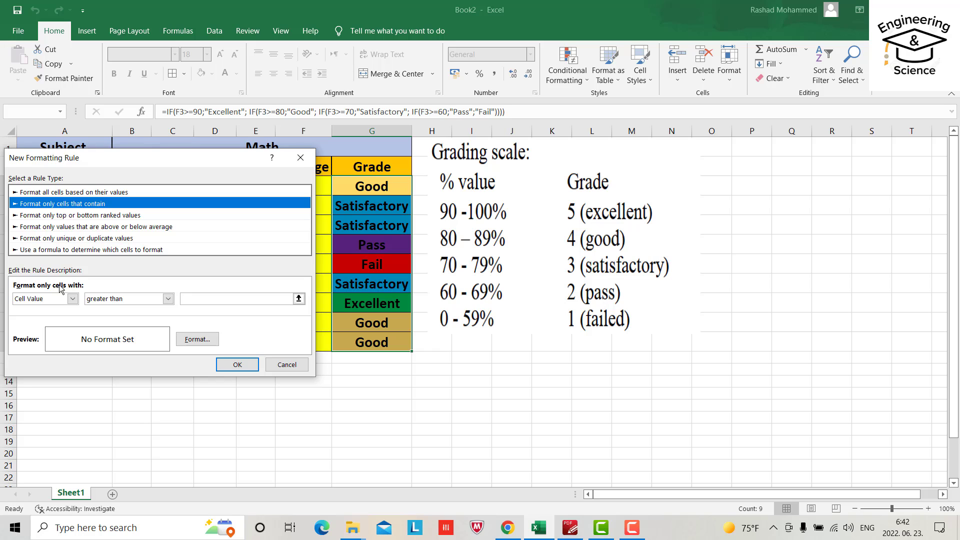
left_click(65, 299)
left_click(31, 320)
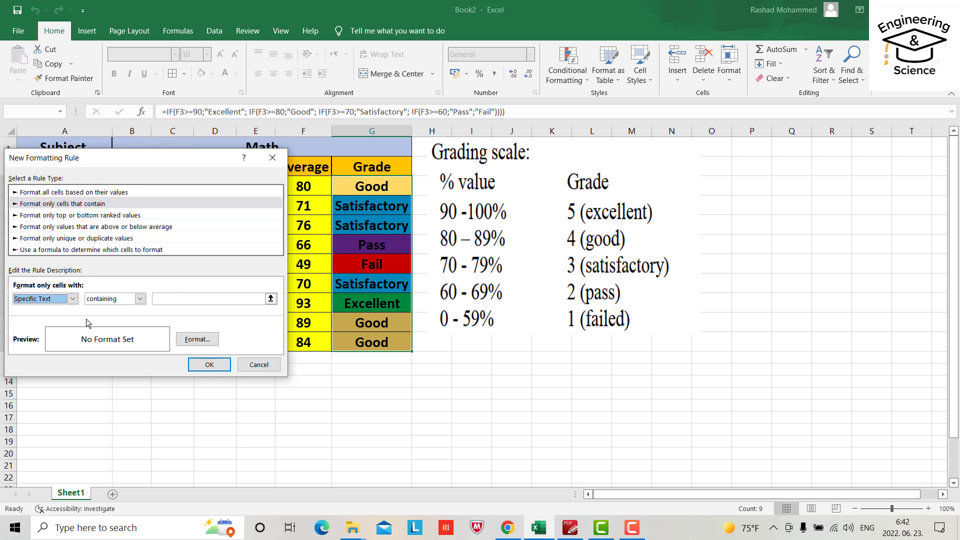
left_click(177, 297)
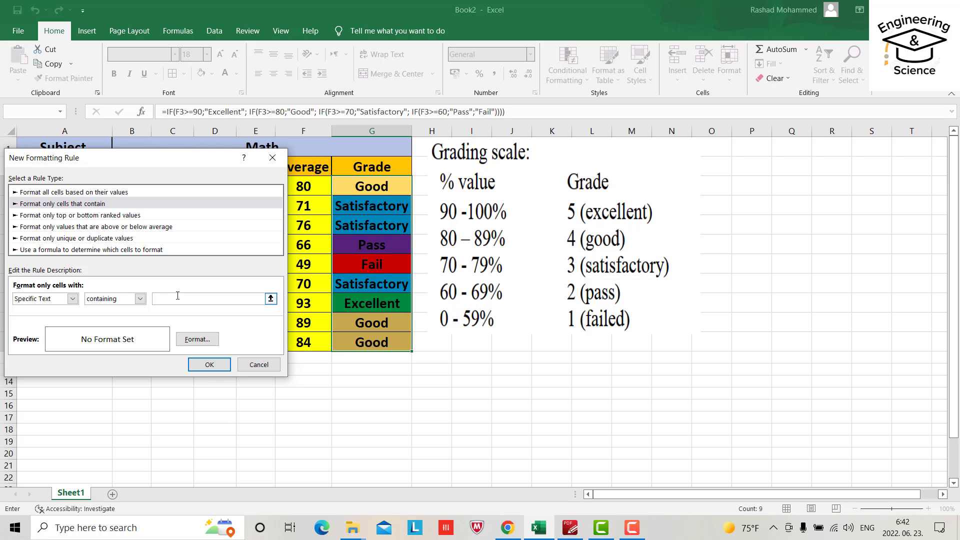
type("Pass")
- Give the "Pass" rule a yellow background fill and apply it to the selected grades
left_click(198, 339)
left_click(61, 222)
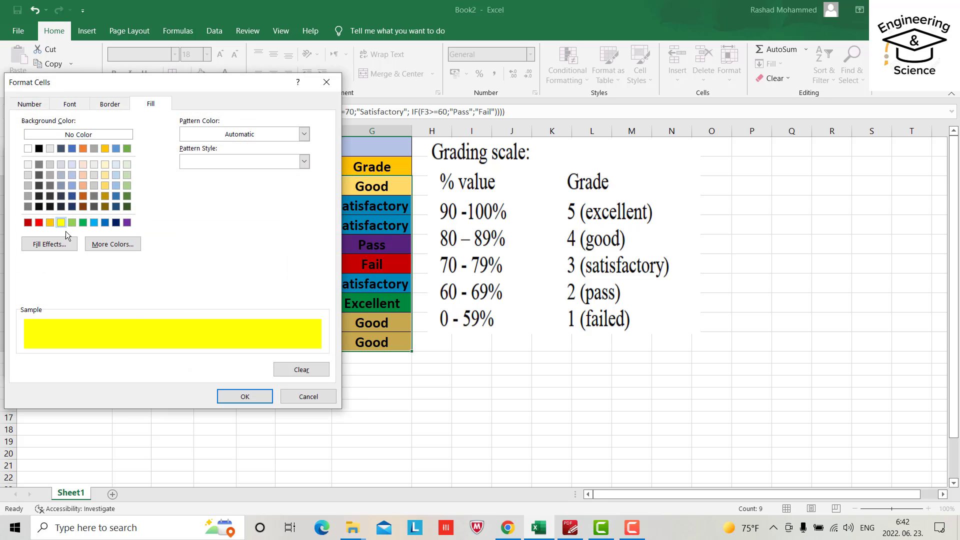
left_click(221, 395)
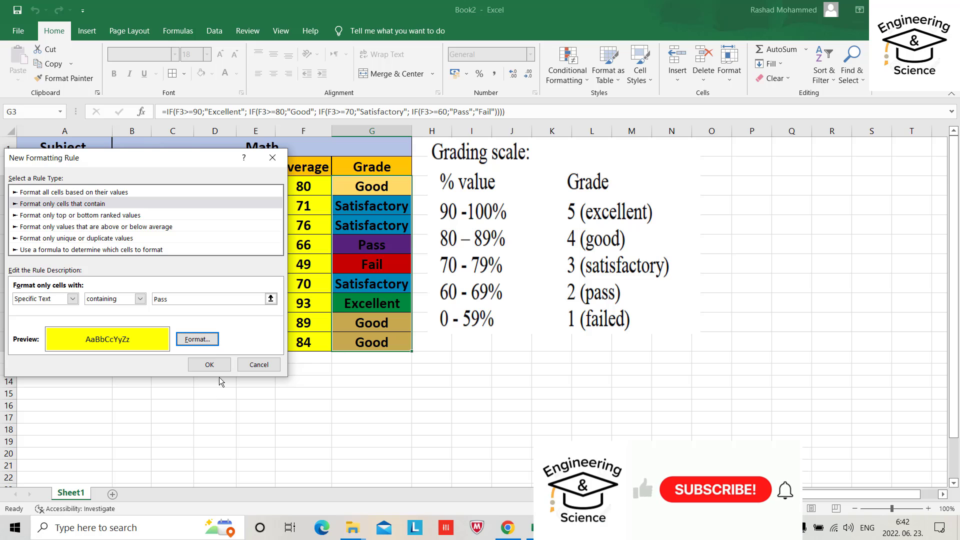
left_click(210, 365)
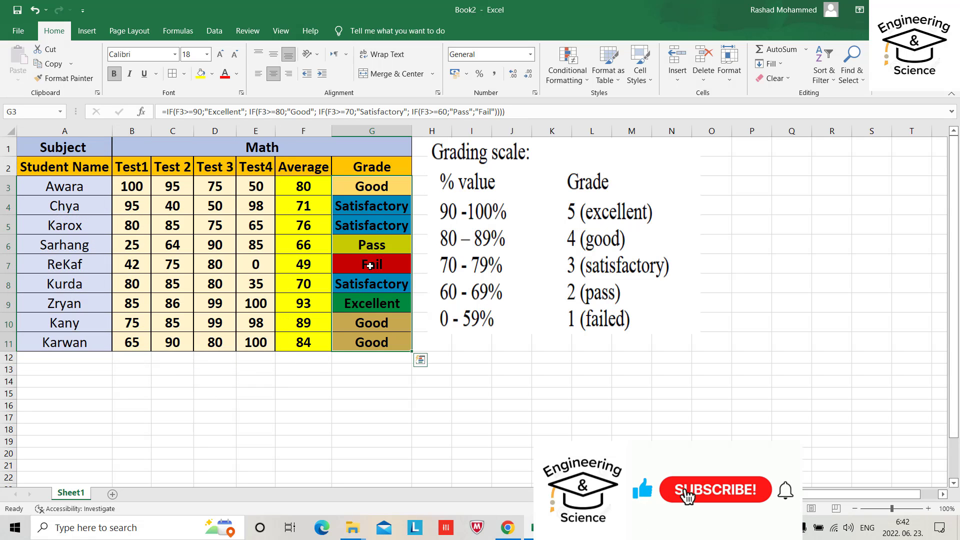
left_click(403, 346)
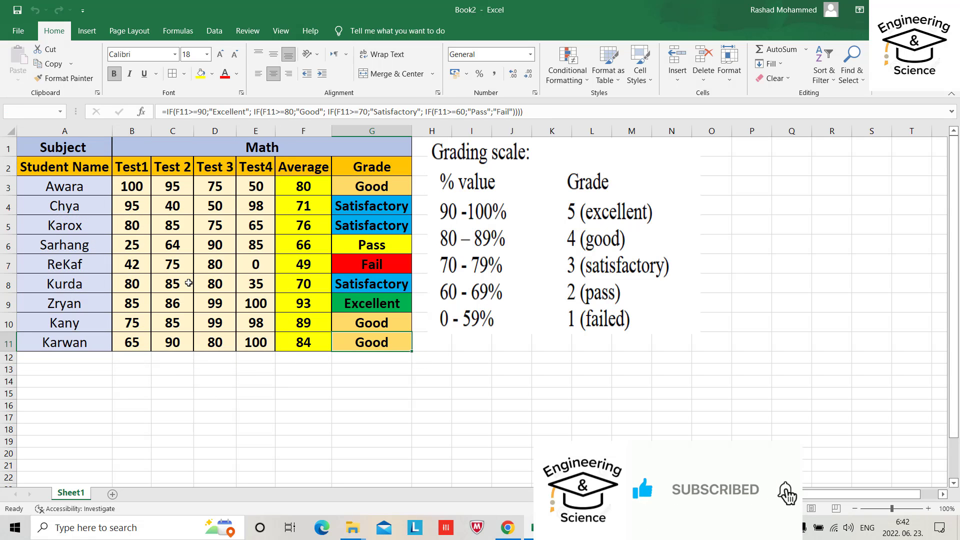
- Change the Test1 score in B7 to 90 and the Test 2 score in C4 to 99
left_click(140, 263)
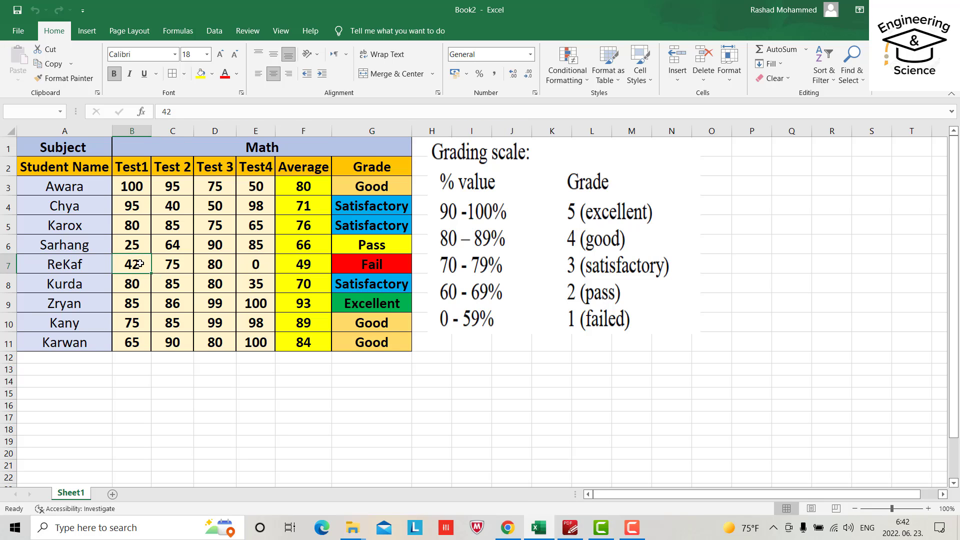
type("90")
key("Return")
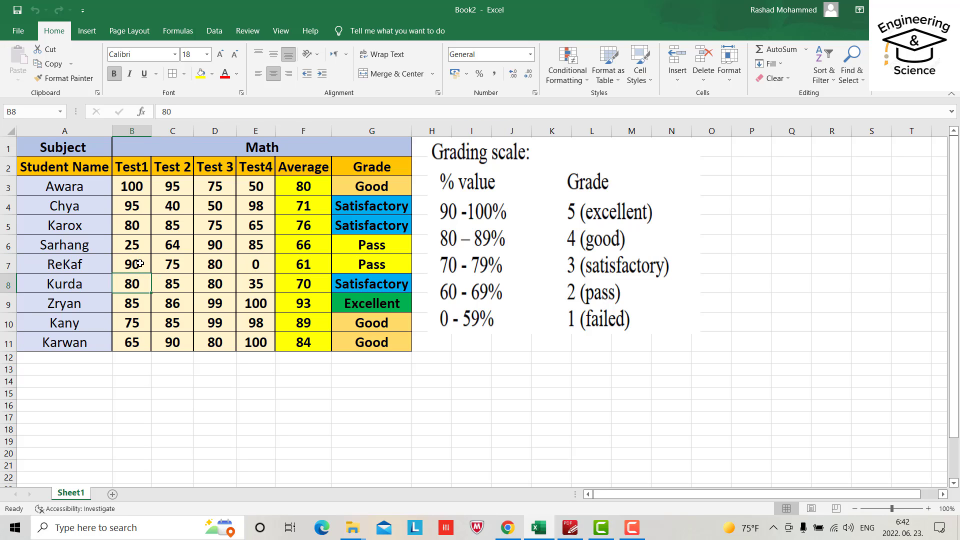
left_click(129, 208)
left_click(170, 204)
type("9")
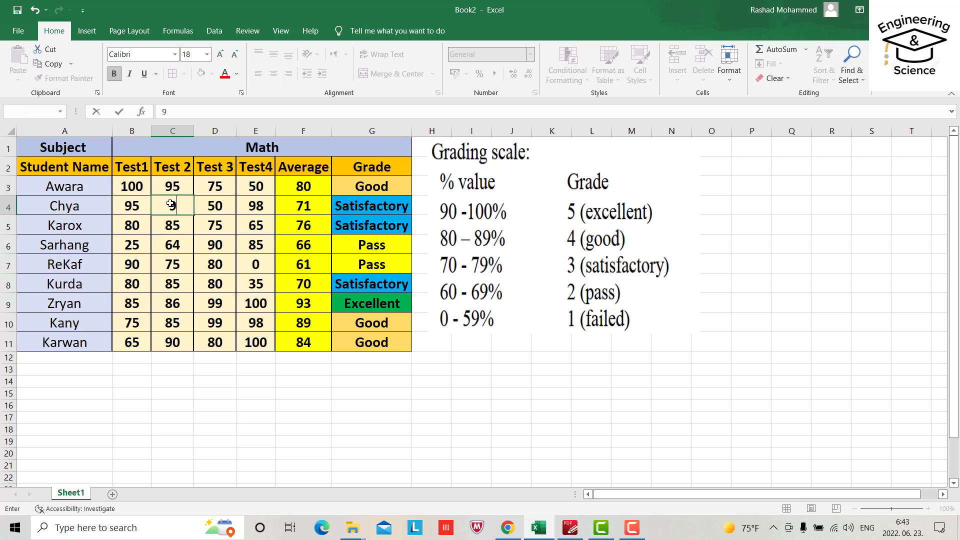
type("9")
key("Return")
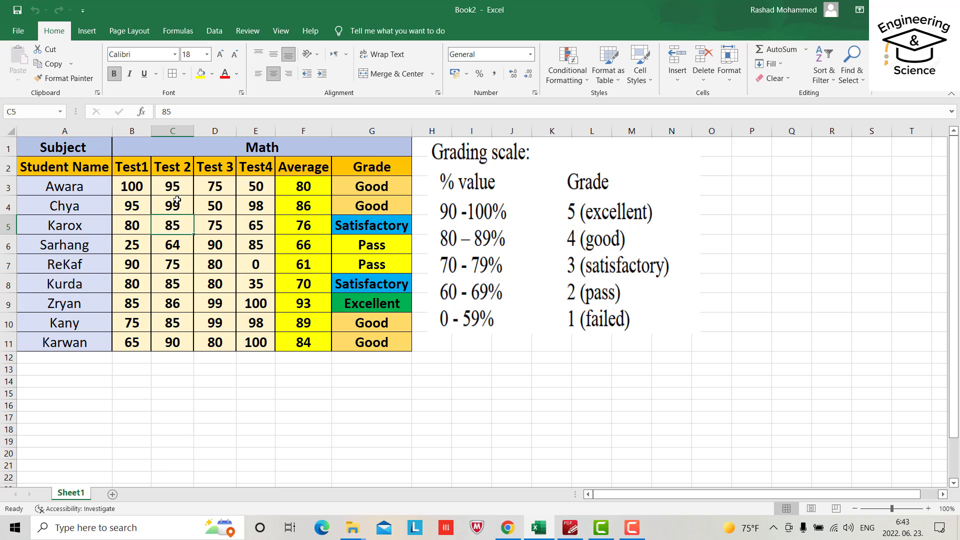
- Change the Test4 score in E3 to 100 and the Test 3 score in D11 to 60
left_click(251, 186)
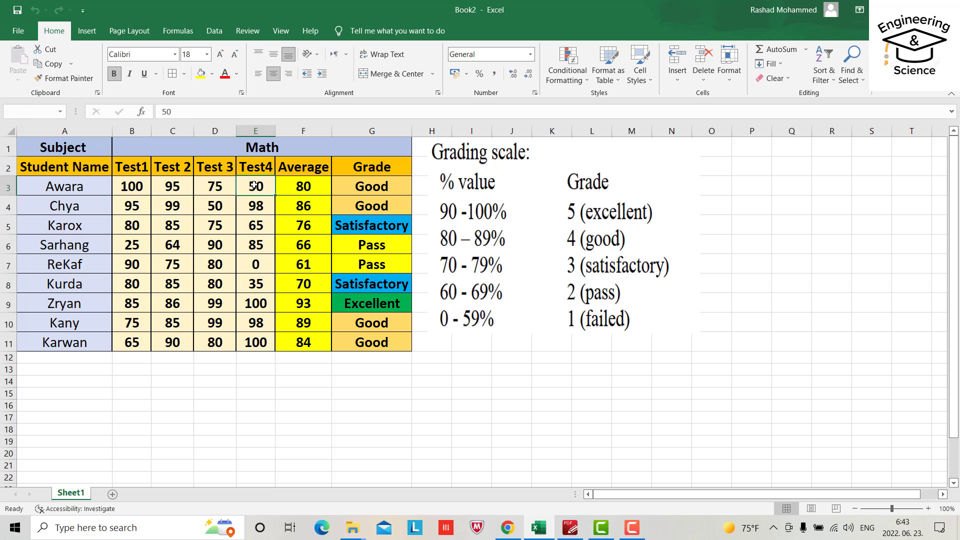
type("100")
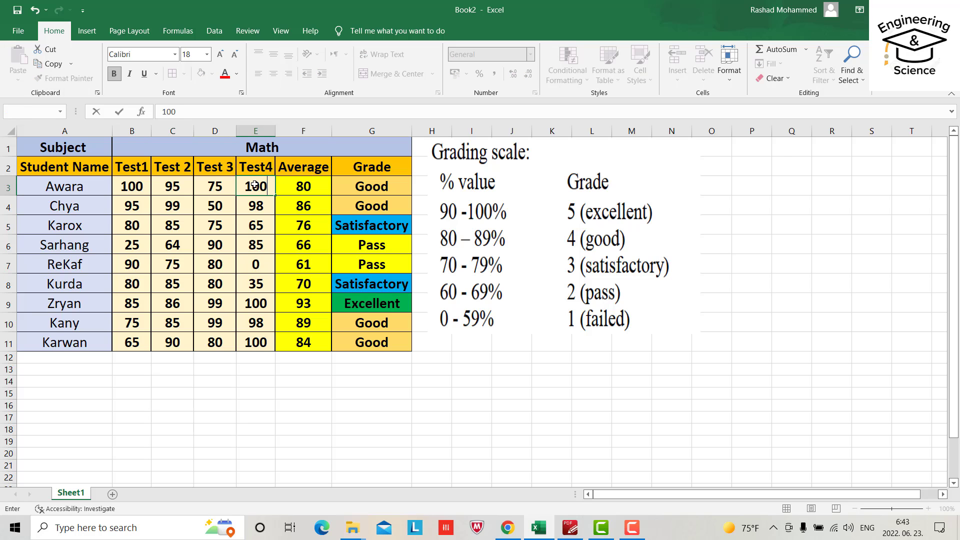
key("Return")
left_click(212, 339)
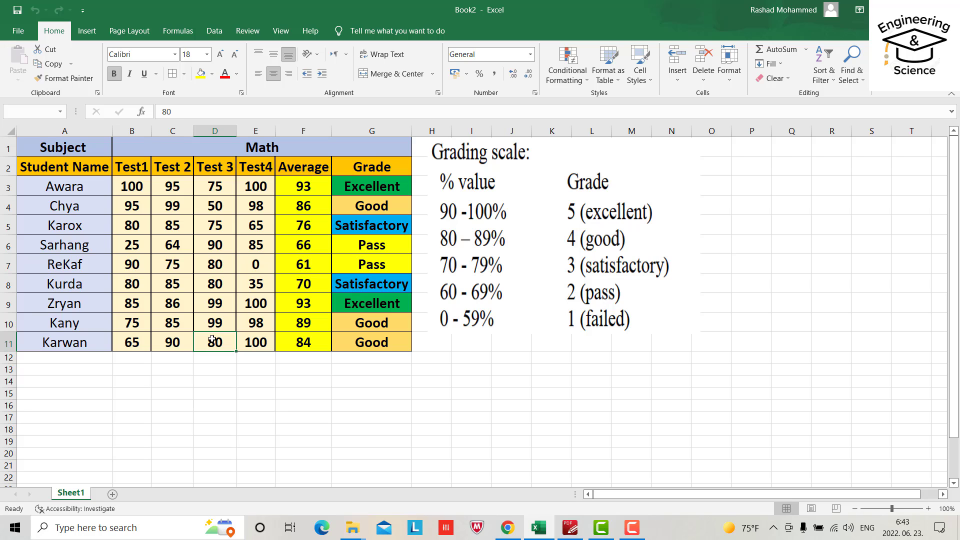
type("60")
key("Return")
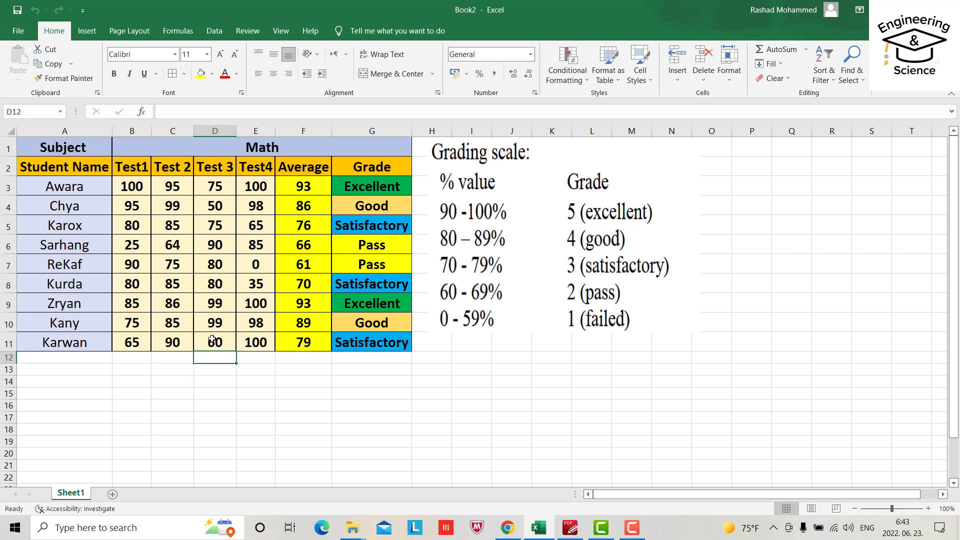